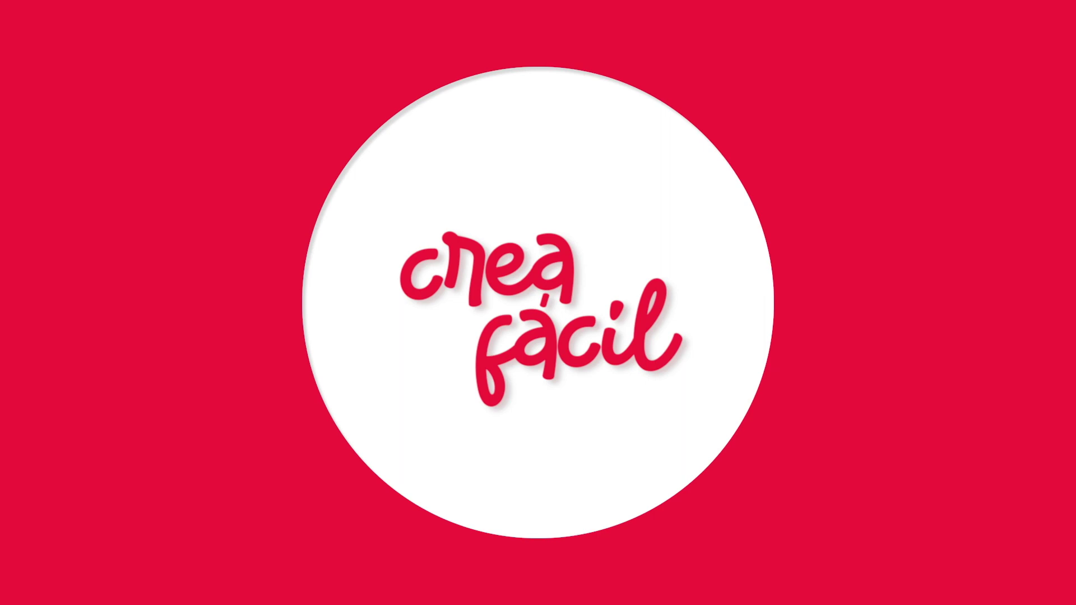
With the portrait PP7A5603-Editar.jpg open, bring up the Select menu.
{"action": "left_click", "coordinate": [245, 6]}
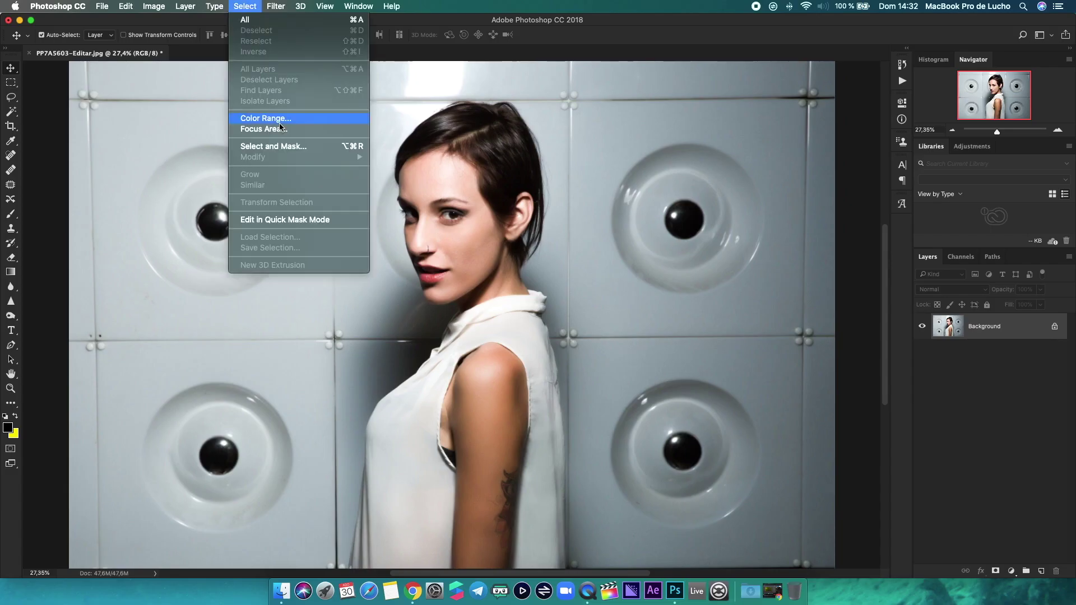
Enter Select and Mask and set its View mode to Overlay.
{"action": "left_click", "coordinate": [309, 147]}
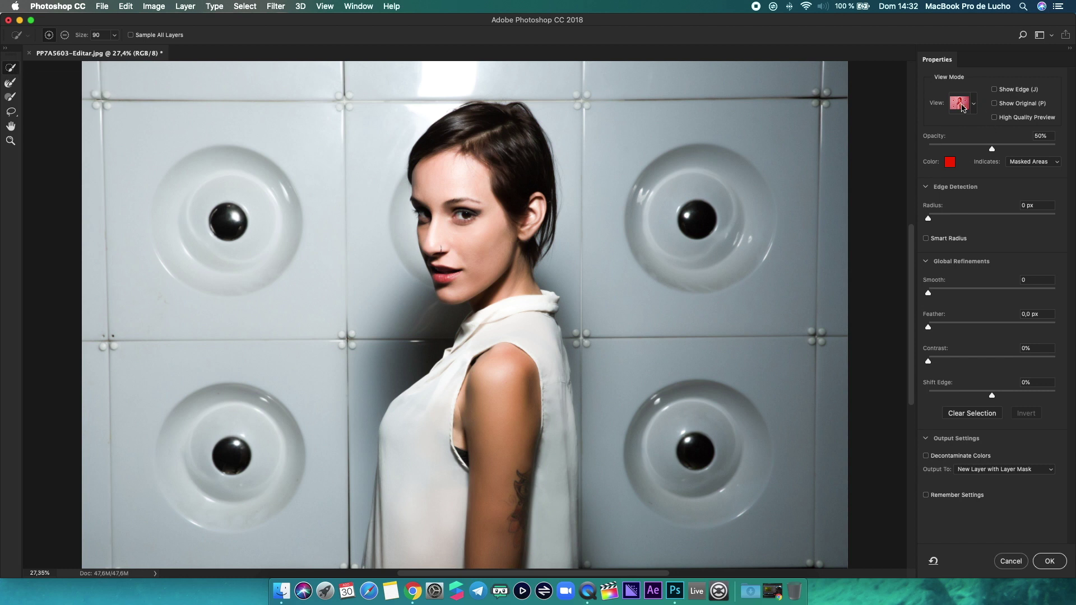
{"action": "left_click", "coordinate": [962, 107]}
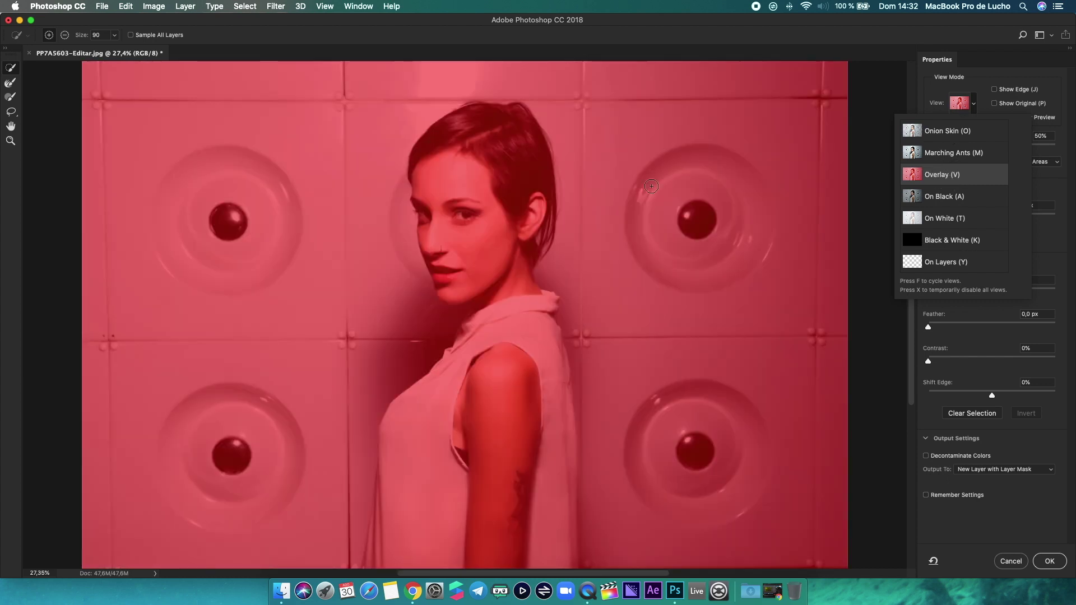
{"action": "left_click", "coordinate": [11, 68]}
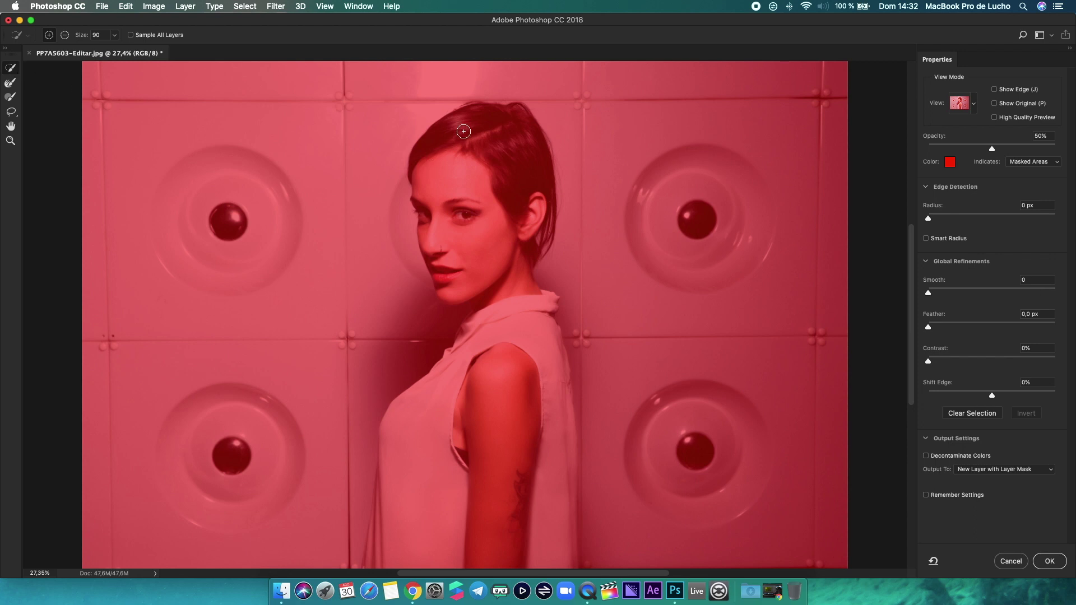
Quick-select the woman's hair, forehead, face, ear and neck.
{"action": "left_click_drag", "start_coordinate": [463, 131], "coordinate": [453, 128]}
{"action": "left_click_drag", "start_coordinate": [432, 172], "coordinate": [451, 163]}
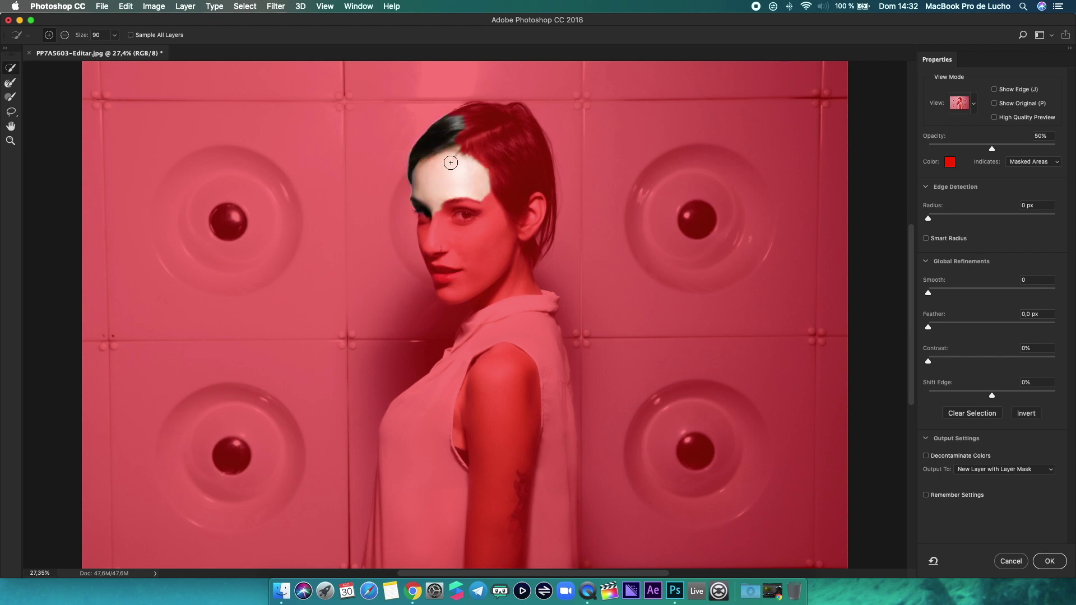
{"action": "mouse_move", "coordinate": [477, 121]}
{"action": "left_mouse_down"}
{"action": "mouse_move", "coordinate": [493, 122]}
{"action": "mouse_move", "coordinate": [520, 155]}
{"action": "left_mouse_up"}
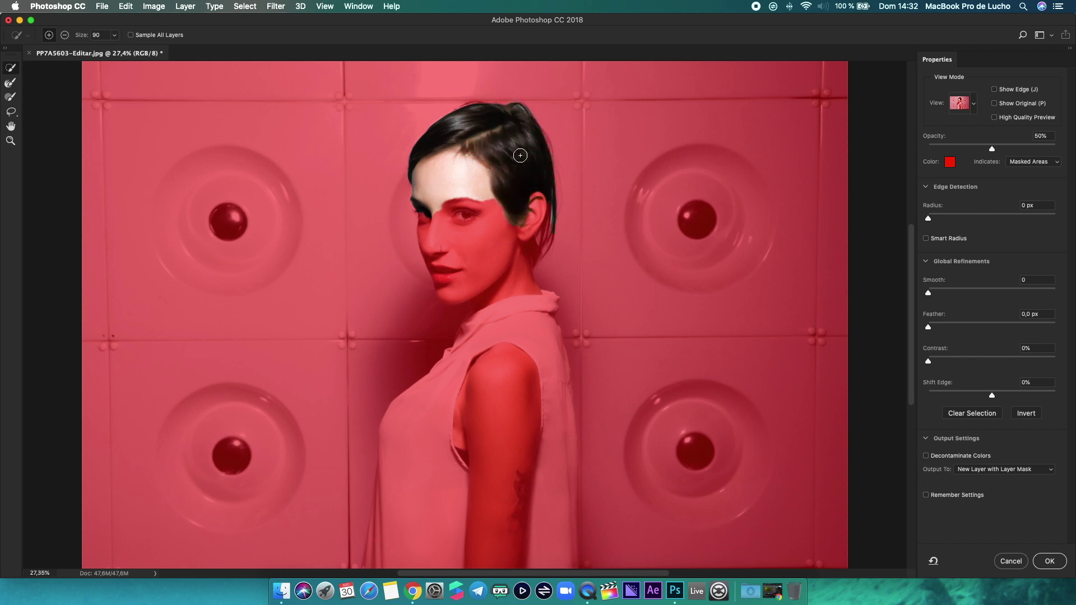
{"action": "left_click", "coordinate": [481, 241]}
{"action": "left_click_drag", "start_coordinate": [496, 285], "coordinate": [503, 291]}
Add her collar, shoulder, arm and shirt's lower-left edge to the selection.
{"action": "mouse_move", "coordinate": [531, 331]}
{"action": "left_mouse_down"}
{"action": "mouse_move", "coordinate": [435, 404]}
{"action": "mouse_move", "coordinate": [412, 439]}
{"action": "mouse_move", "coordinate": [409, 502]}
{"action": "left_mouse_up"}
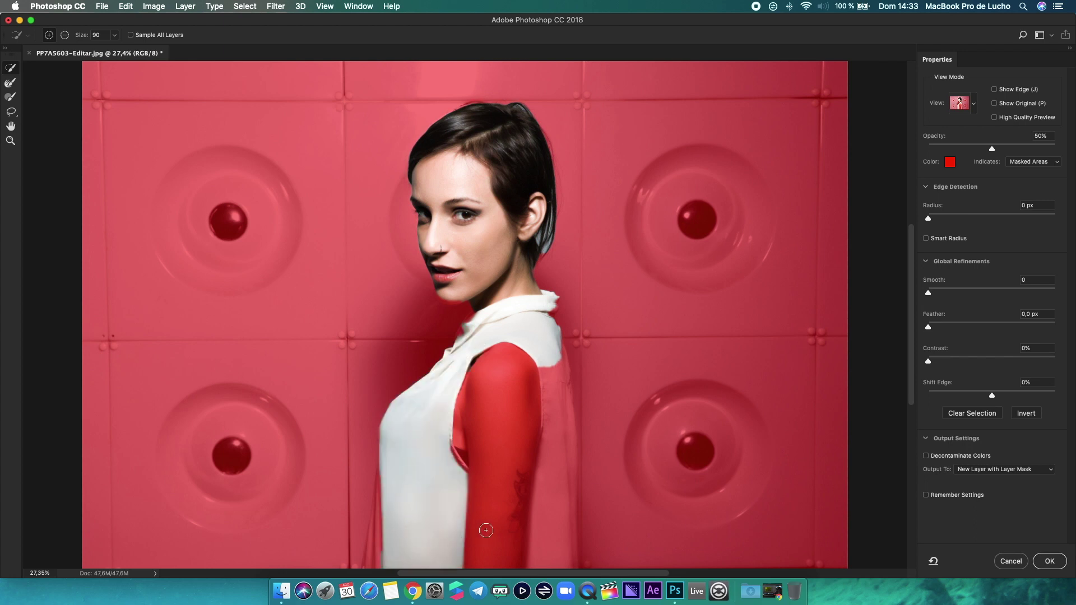
{"action": "left_click_drag", "start_coordinate": [485, 530], "coordinate": [500, 514]}
{"action": "left_click_drag", "start_coordinate": [544, 456], "coordinate": [549, 438]}
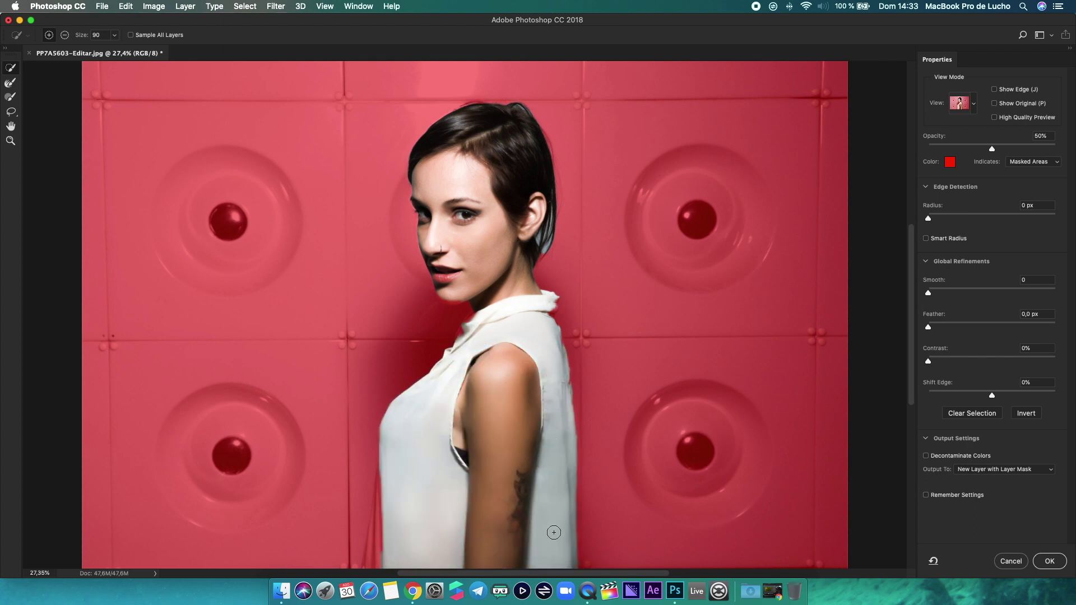
{"action": "left_click", "coordinate": [383, 539]}
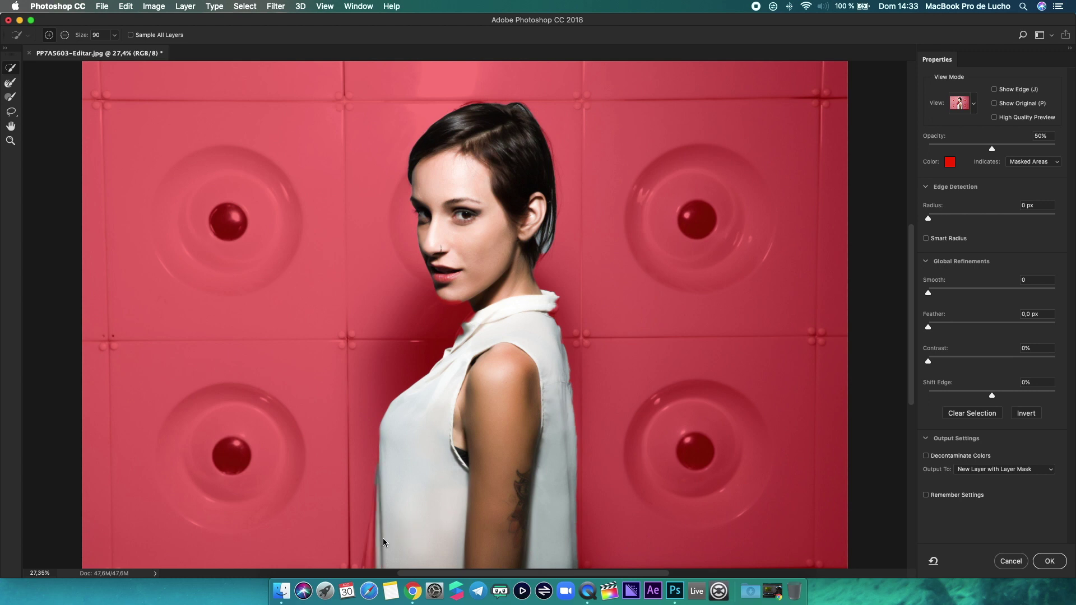
{"action": "left_click", "coordinate": [374, 558]}
{"action": "left_click", "coordinate": [378, 531]}
{"action": "left_click", "coordinate": [16, 85]}
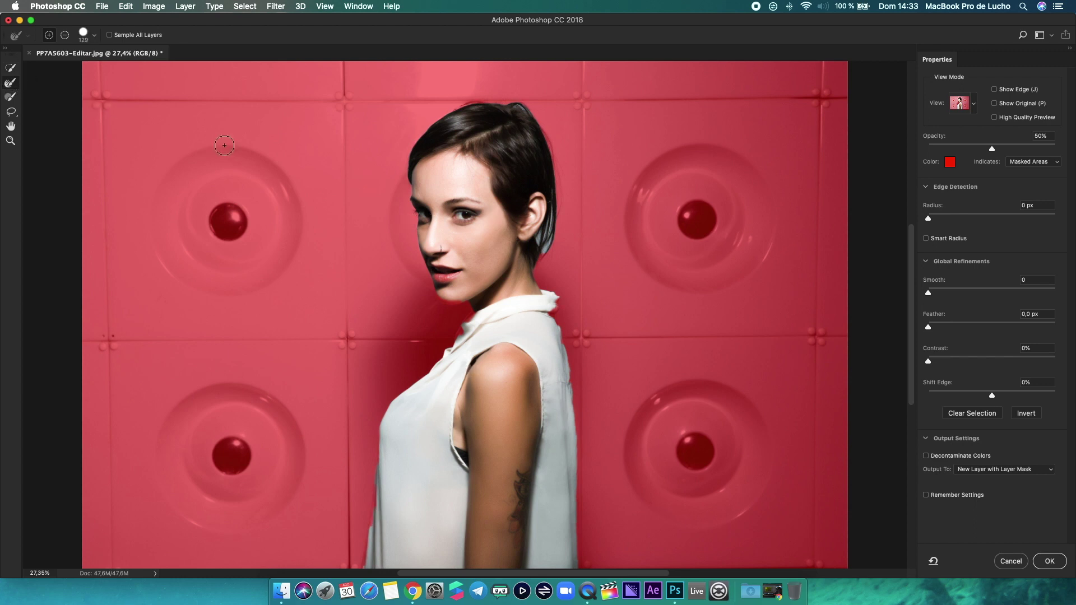
At 100% zoom, brush stray hairs on top and right with a 41 px Refine Edge Brush.
{"action": "key", "text": "z"}
{"action": "left_click", "coordinate": [507, 108]}
{"action": "left_click_drag", "start_coordinate": [507, 108], "coordinate": [457, 99]}
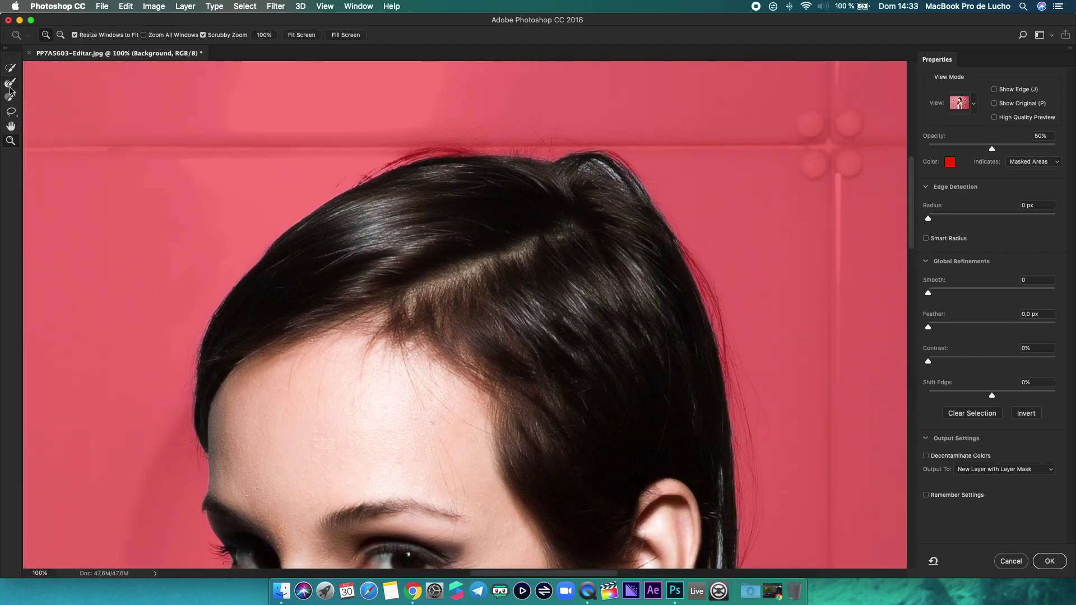
{"action": "left_click", "coordinate": [10, 85]}
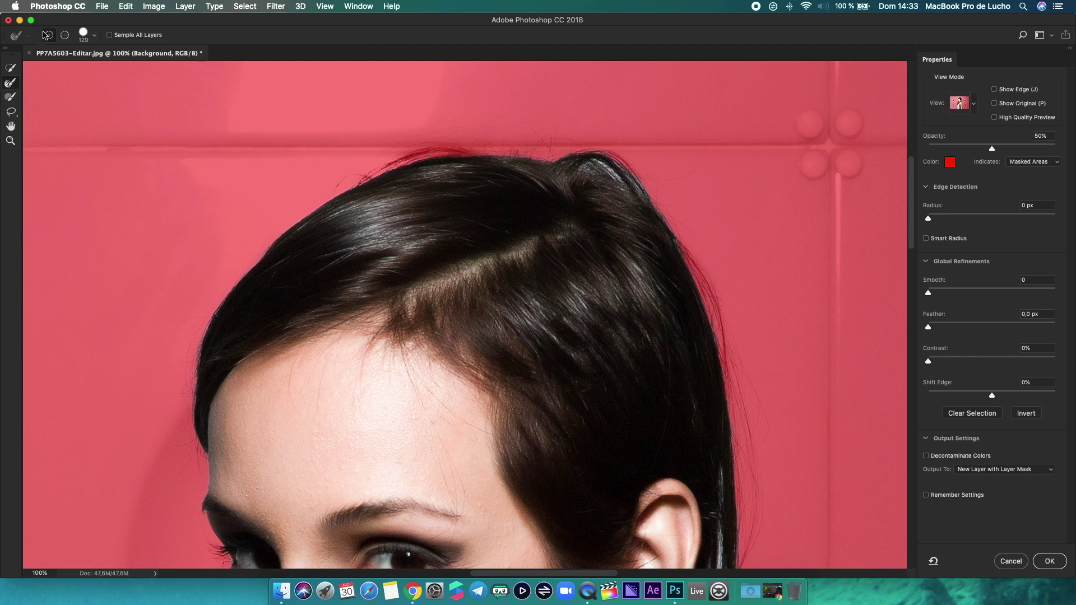
{"action": "right_click", "coordinate": [433, 198]}
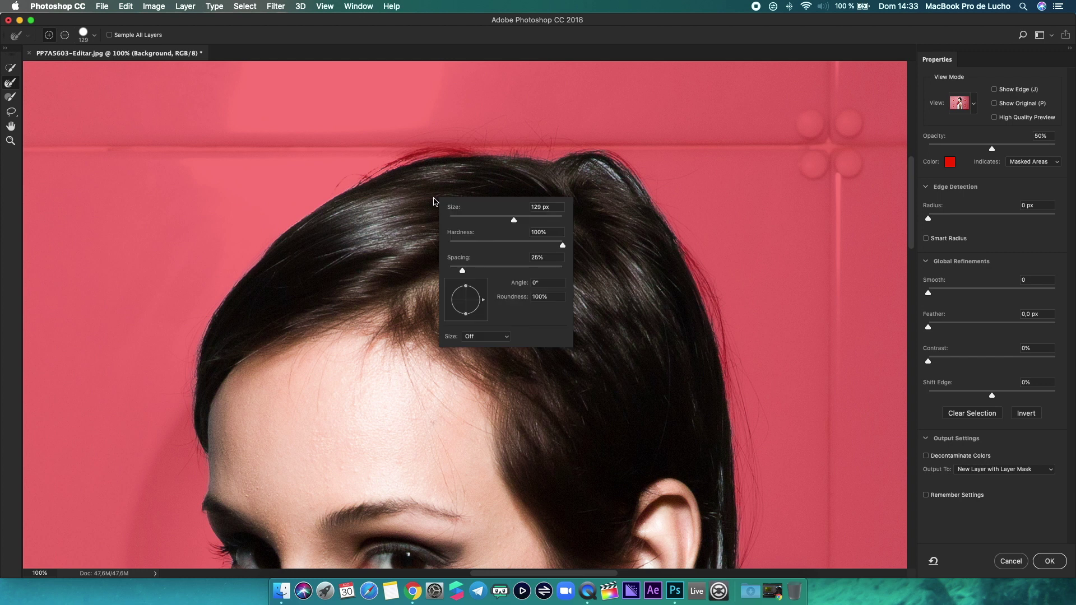
{"action": "left_click_drag", "start_coordinate": [510, 220], "coordinate": [471, 221]}
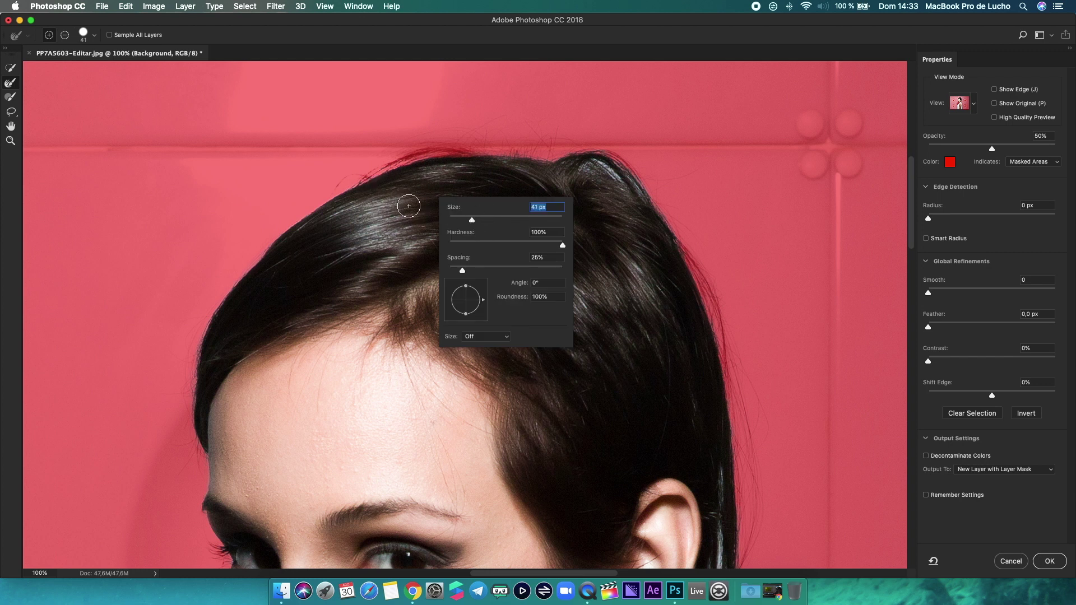
{"action": "left_click", "coordinate": [473, 163]}
{"action": "left_click_drag", "start_coordinate": [424, 152], "coordinate": [348, 197]}
{"action": "mouse_move", "coordinate": [441, 165]}
{"action": "left_mouse_down"}
{"action": "mouse_move", "coordinate": [464, 160]}
{"action": "mouse_move", "coordinate": [487, 120]}
{"action": "mouse_move", "coordinate": [505, 152]}
{"action": "mouse_move", "coordinate": [540, 159]}
{"action": "mouse_move", "coordinate": [555, 141]}
{"action": "left_mouse_up"}
{"action": "mouse_move", "coordinate": [668, 240]}
{"action": "left_mouse_down"}
{"action": "mouse_move", "coordinate": [684, 250]}
{"action": "mouse_move", "coordinate": [716, 320]}
{"action": "mouse_move", "coordinate": [733, 410]}
{"action": "left_mouse_up"}
Refine the right-side hair strands and the collar edge with the Refine Edge Brush.
{"action": "scroll", "coordinate": [732, 410], "scroll_direction": "down", "scroll_amount": 5}
{"action": "scroll", "coordinate": [732, 410], "scroll_direction": "down", "scroll_amount": 1}
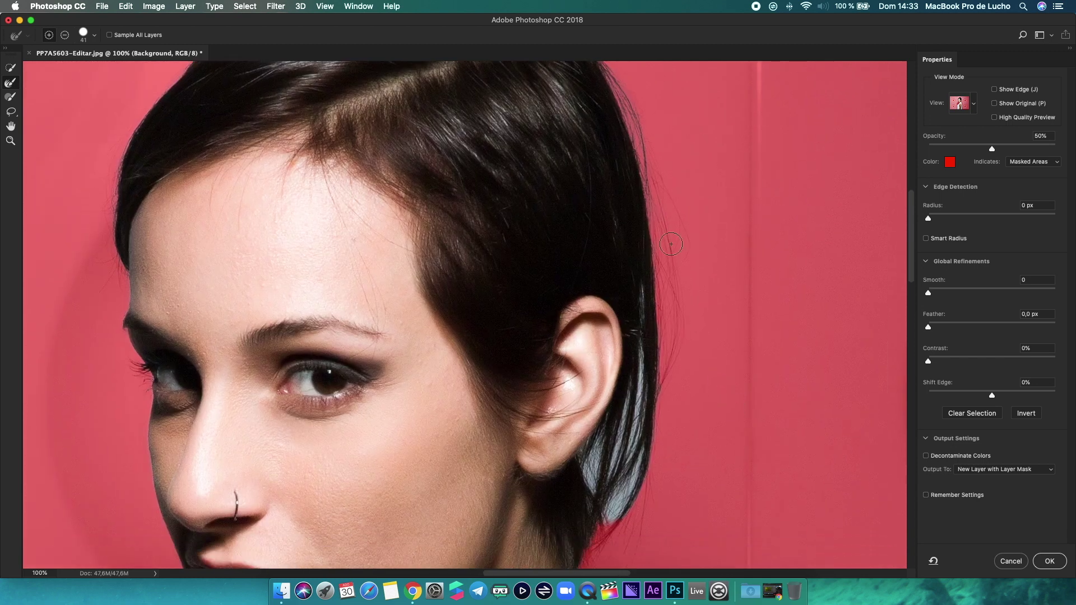
{"action": "mouse_move", "coordinate": [678, 306]}
{"action": "left_mouse_down"}
{"action": "mouse_move", "coordinate": [649, 409]}
{"action": "mouse_move", "coordinate": [653, 269]}
{"action": "mouse_move", "coordinate": [659, 295]}
{"action": "left_mouse_up"}
{"action": "scroll", "coordinate": [665, 383], "scroll_direction": "down", "scroll_amount": 3}
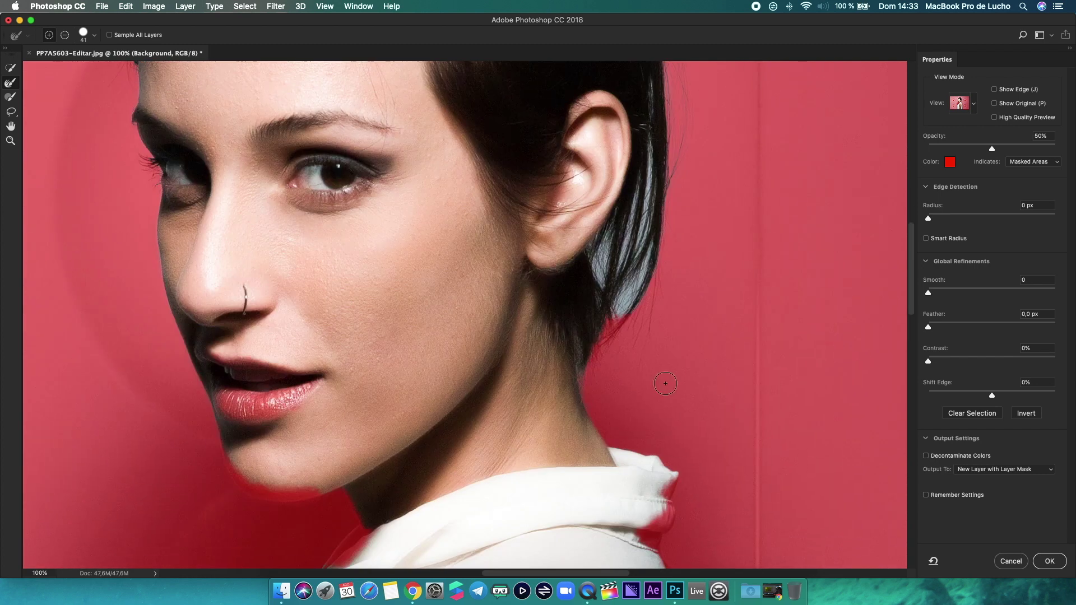
{"action": "scroll", "coordinate": [665, 383], "scroll_direction": "down", "scroll_amount": 2}
{"action": "left_click_drag", "start_coordinate": [665, 363], "coordinate": [644, 415]}
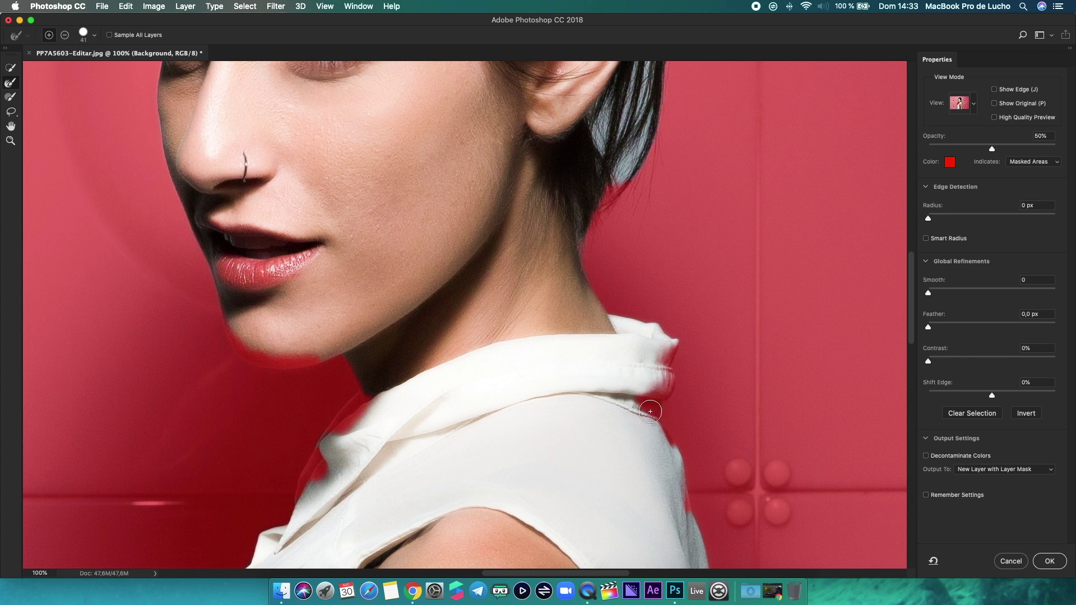
Refine the mask along the shirt edge, under the chin and along the collar.
{"action": "scroll", "coordinate": [644, 407], "scroll_direction": "down", "scroll_amount": 3}
{"action": "scroll", "coordinate": [644, 406], "scroll_direction": "right", "scroll_amount": 3}
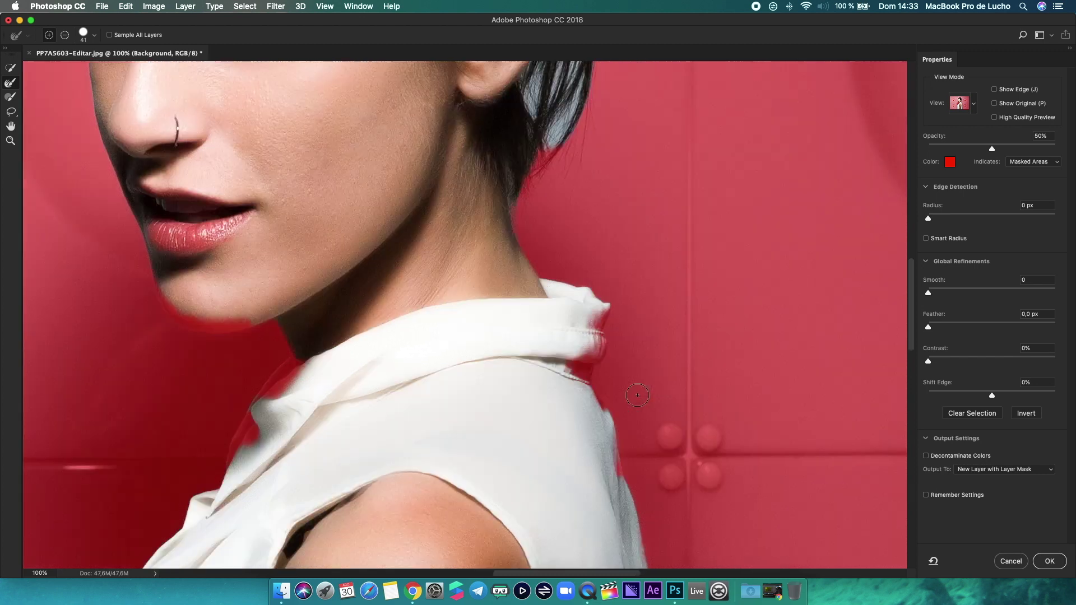
{"action": "left_click_drag", "start_coordinate": [512, 335], "coordinate": [534, 395]}
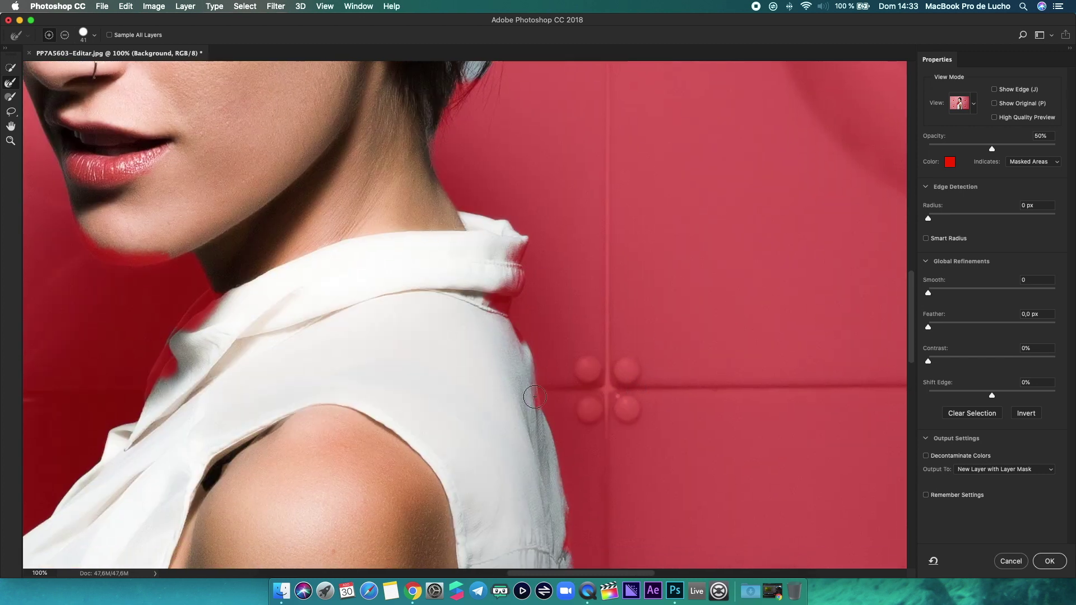
{"action": "scroll", "coordinate": [256, 332], "scroll_direction": "left", "scroll_amount": 5}
{"action": "scroll", "coordinate": [256, 331], "scroll_direction": "down", "scroll_amount": 2}
{"action": "left_click", "coordinate": [352, 187]}
{"action": "mouse_move", "coordinate": [352, 186]}
{"action": "left_mouse_down"}
{"action": "mouse_move", "coordinate": [283, 178]}
{"action": "mouse_move", "coordinate": [272, 152]}
{"action": "left_mouse_up"}
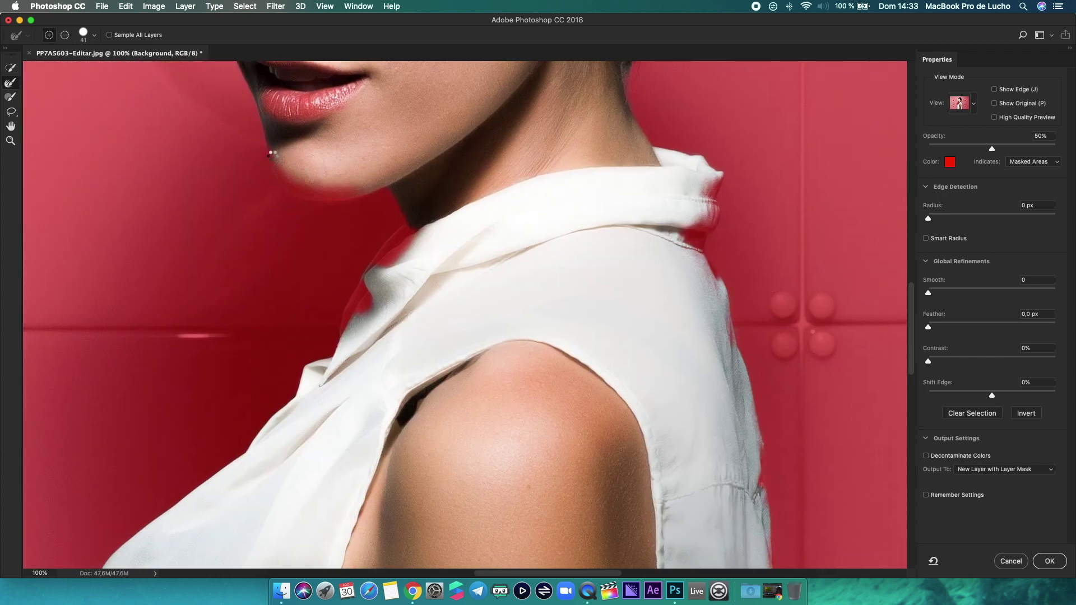
{"action": "scroll", "coordinate": [307, 175], "scroll_direction": "up", "scroll_amount": 3}
{"action": "left_click_drag", "start_coordinate": [440, 319], "coordinate": [378, 385]}
Refine the shirt's left edge, then fit the whole image on screen.
{"action": "scroll", "coordinate": [367, 421], "scroll_direction": "down", "scroll_amount": 10}
{"action": "scroll", "coordinate": [368, 420], "scroll_direction": "down", "scroll_amount": 8}
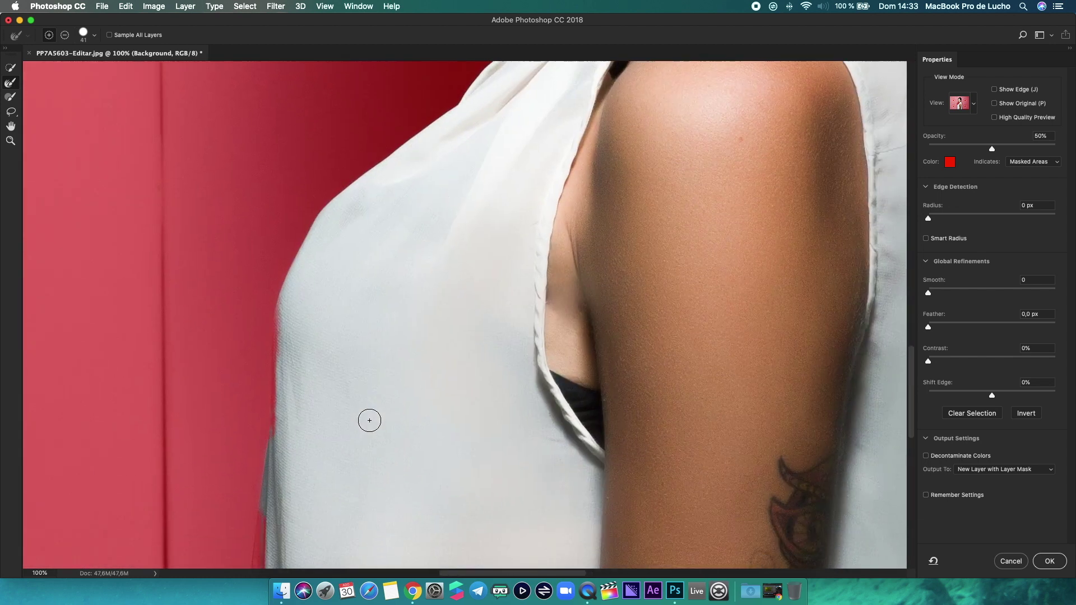
{"action": "scroll", "coordinate": [369, 420], "scroll_direction": "down", "scroll_amount": 5}
{"action": "scroll", "coordinate": [370, 420], "scroll_direction": "down", "scroll_amount": 5}
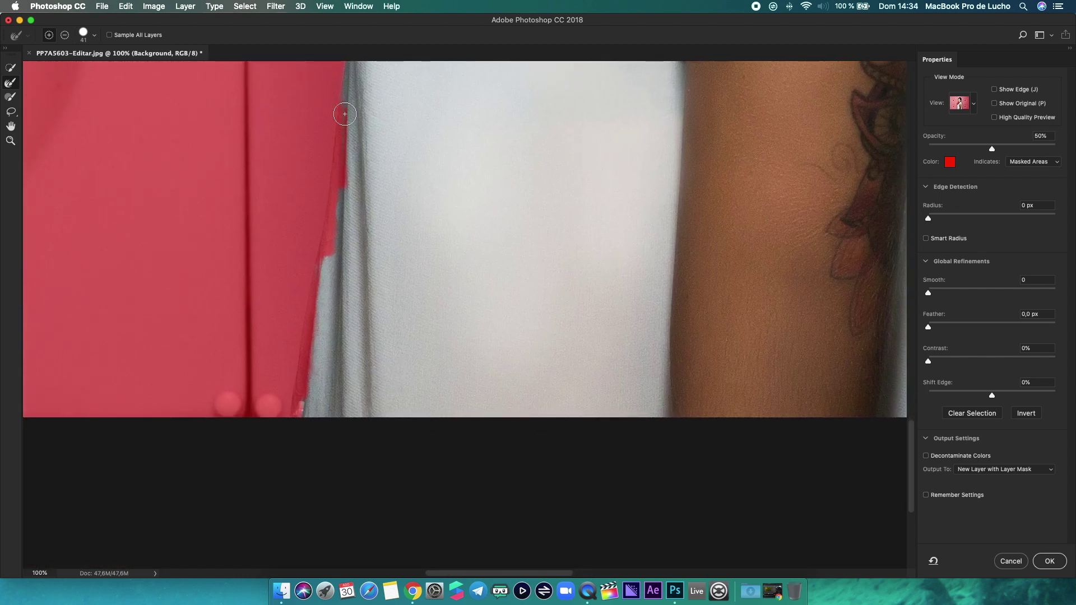
{"action": "mouse_move", "coordinate": [342, 130]}
{"action": "left_mouse_down"}
{"action": "mouse_move", "coordinate": [336, 211]}
{"action": "mouse_move", "coordinate": [284, 428]}
{"action": "left_mouse_up"}
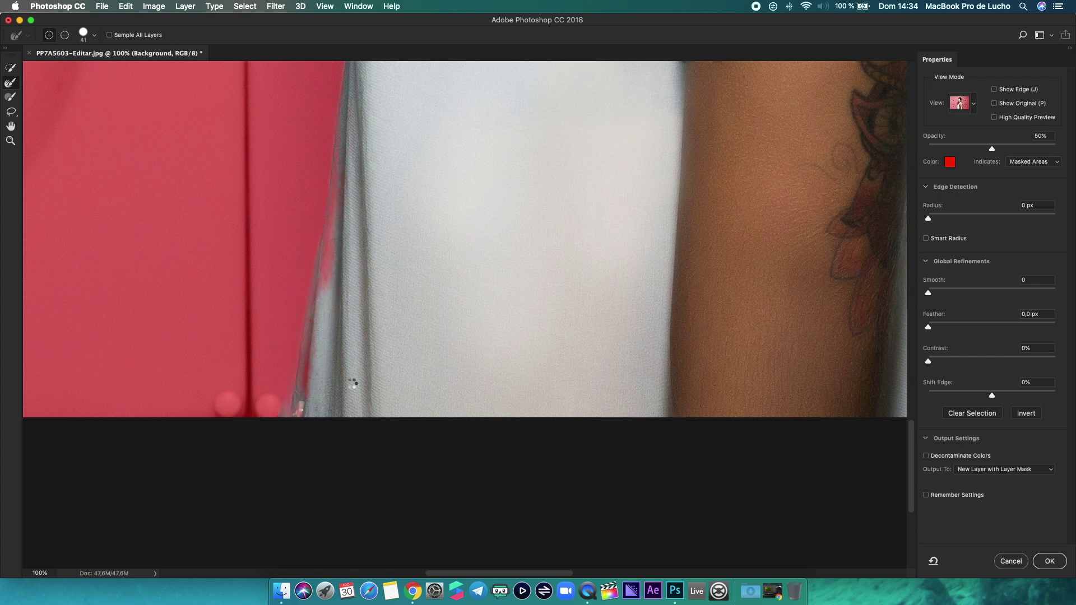
{"action": "scroll", "coordinate": [452, 327], "scroll_direction": "right", "scroll_amount": 3}
{"action": "scroll", "coordinate": [451, 327], "scroll_direction": "right", "scroll_amount": 10}
{"action": "scroll", "coordinate": [451, 327], "scroll_direction": "right", "scroll_amount": 10}
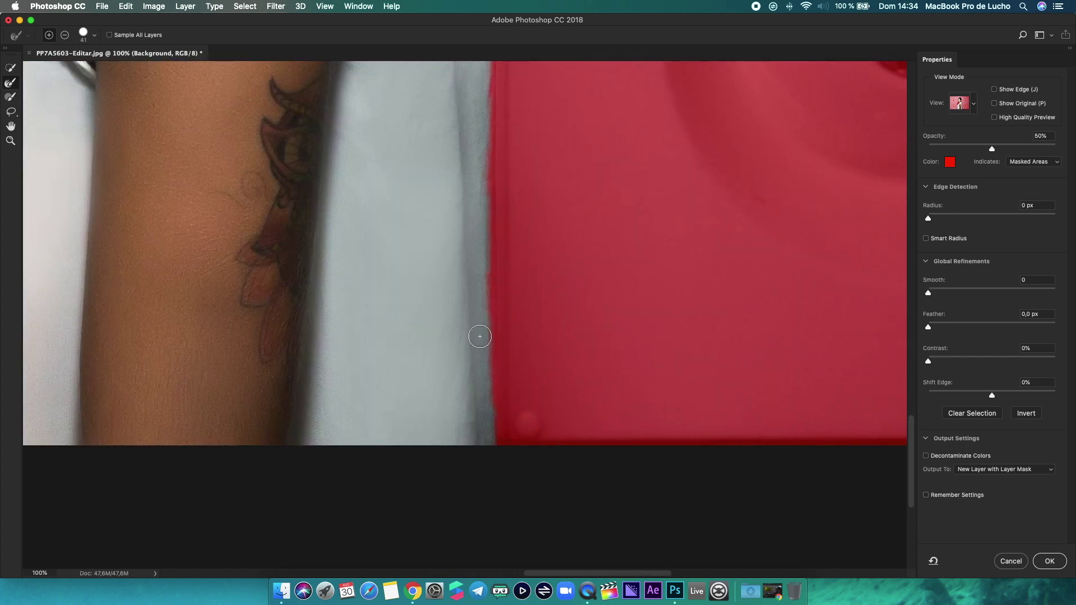
{"action": "key", "text": "super+0"}
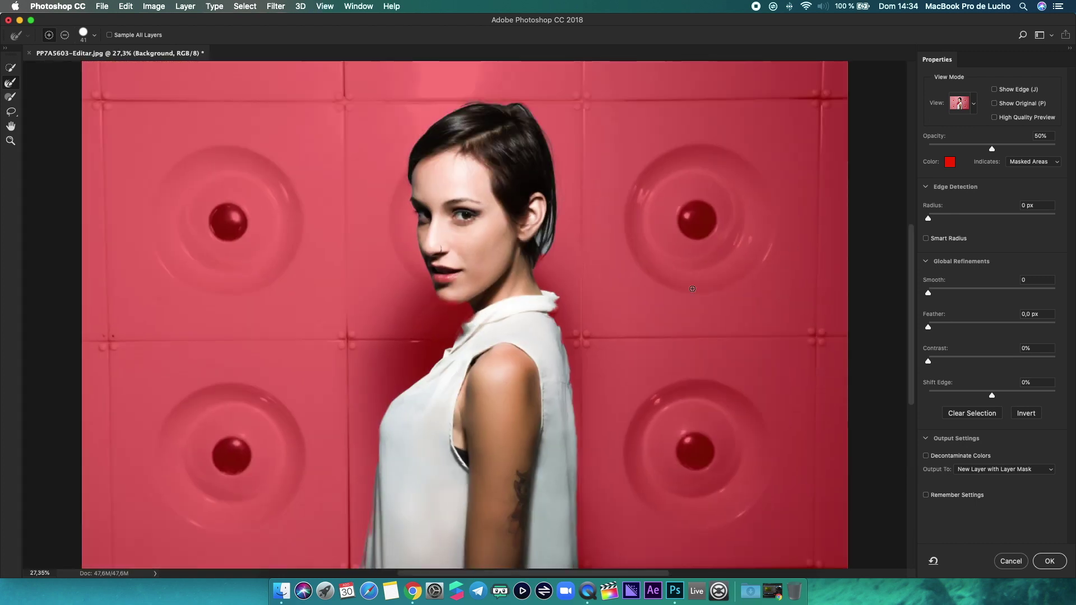
Output the selection as a new layer with layer mask and view the mask alone.
{"action": "left_click", "coordinate": [1042, 561]}
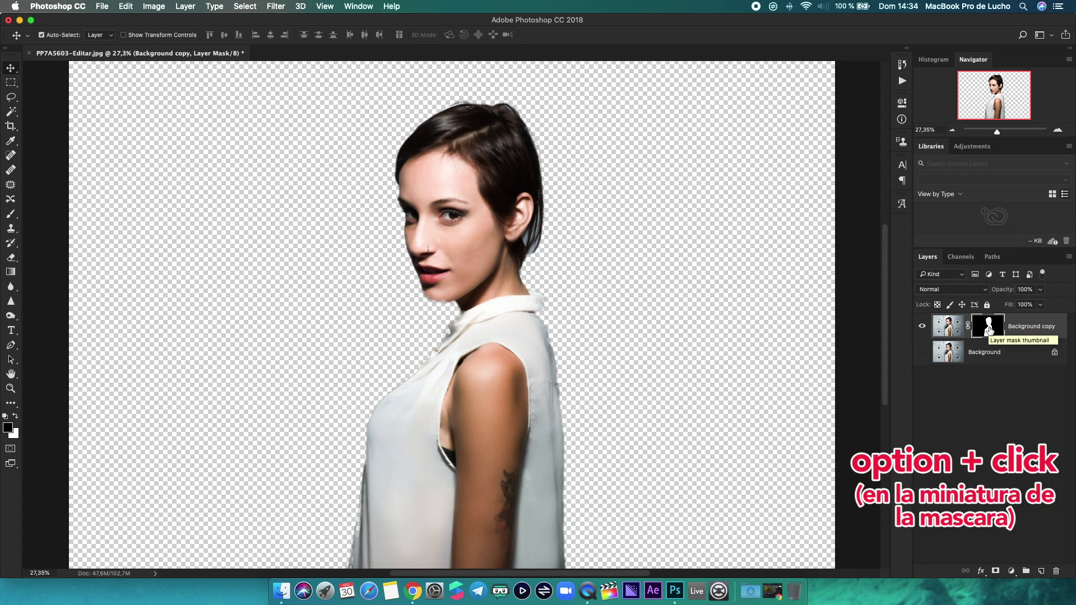
{"action": "left_click", "coordinate": [989, 331], "text": "alt"}
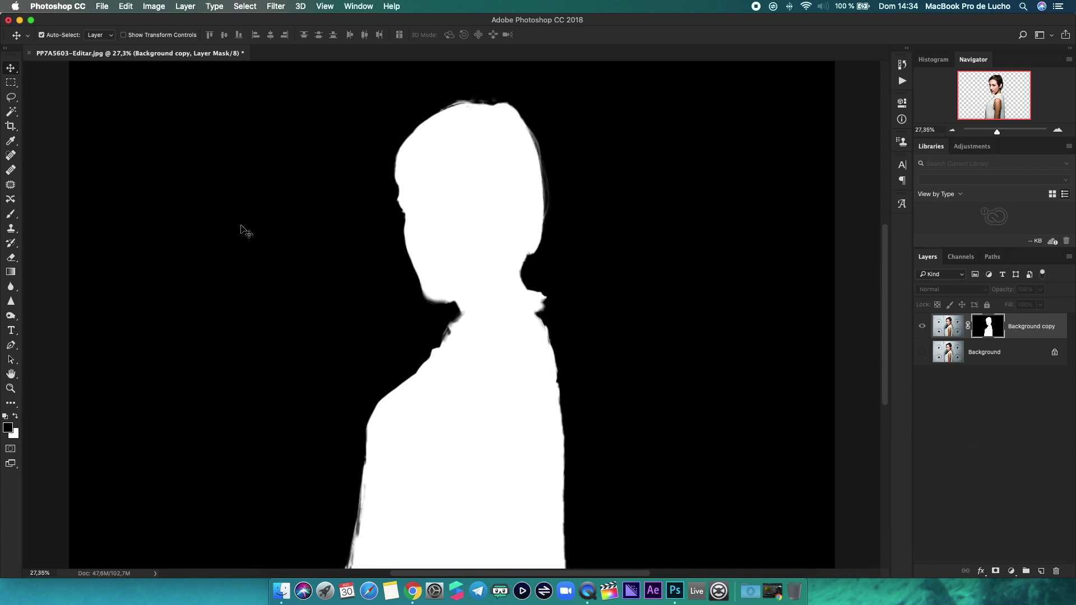
Set the Brush to Overlay mode and zoom to 100% on the mask's shoulder edge.
{"action": "left_click", "coordinate": [10, 214]}
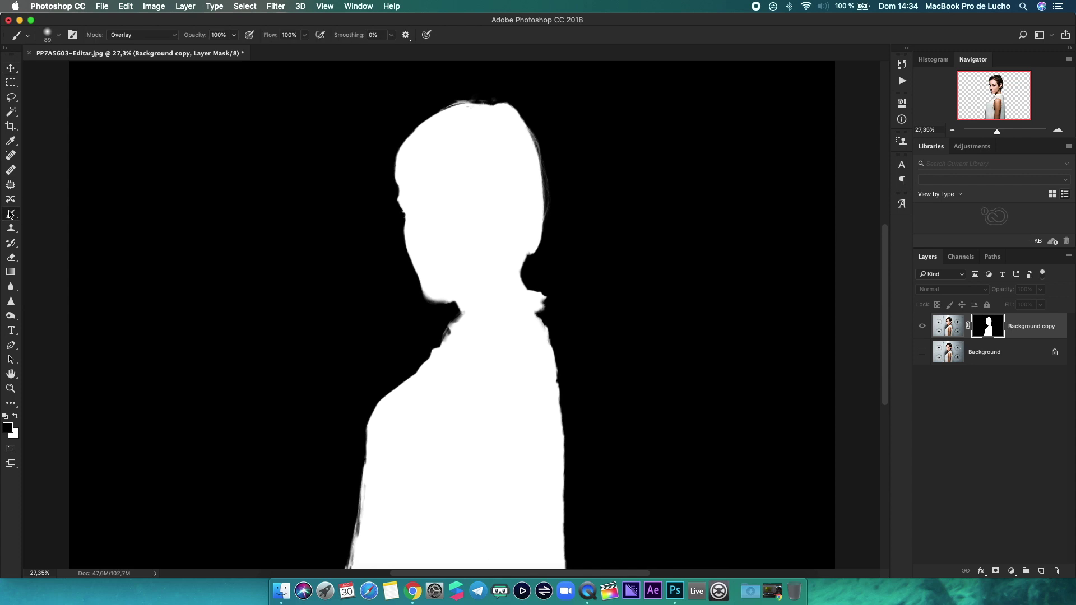
{"action": "left_click", "coordinate": [157, 35]}
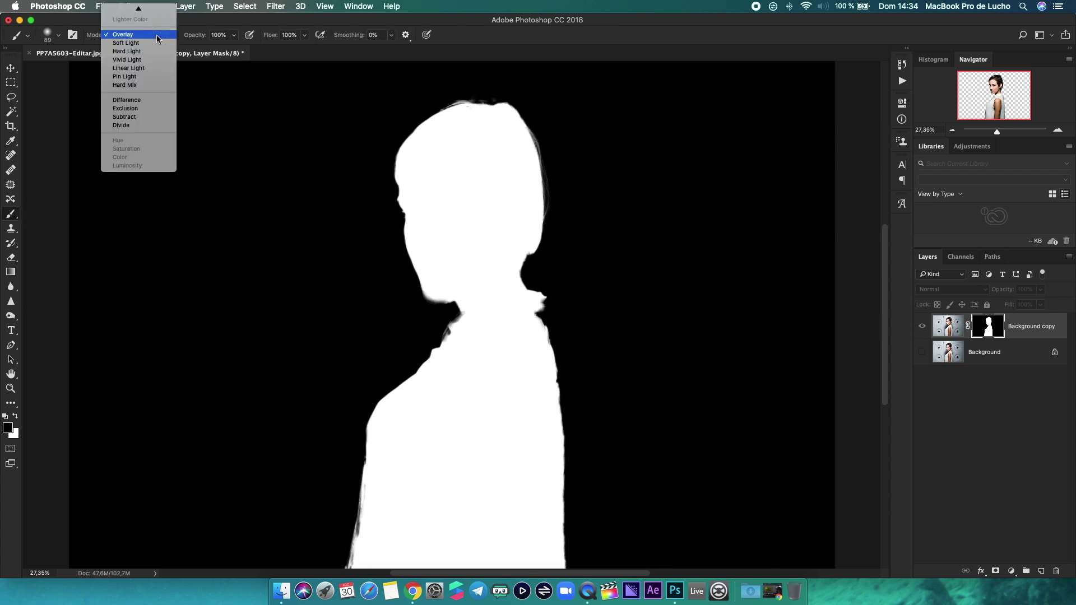
{"action": "left_click", "coordinate": [142, 38]}
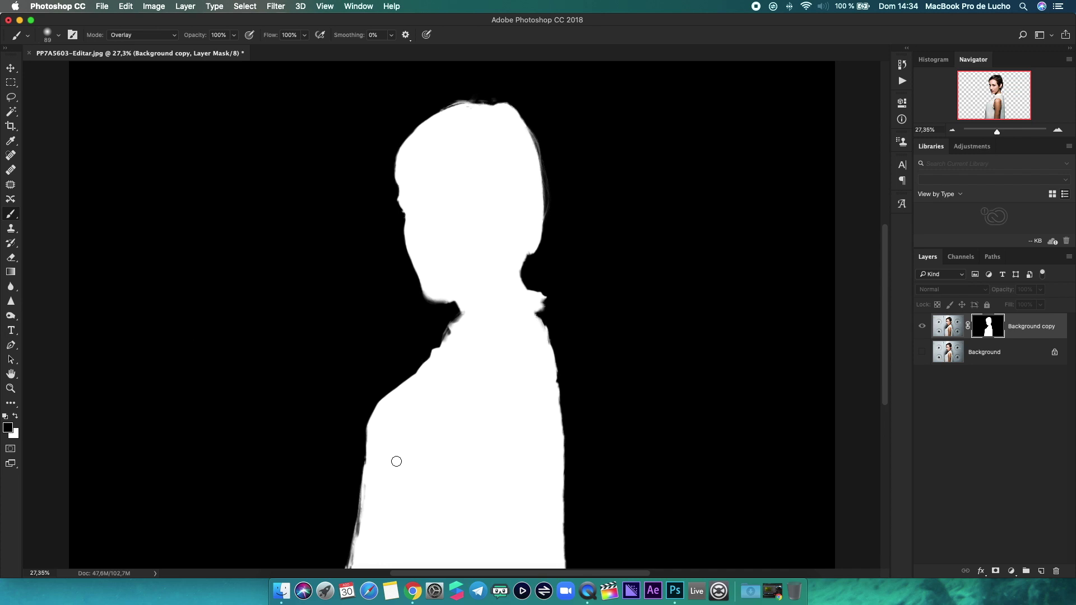
{"action": "key", "text": "z"}
{"action": "left_click", "coordinate": [352, 557]}
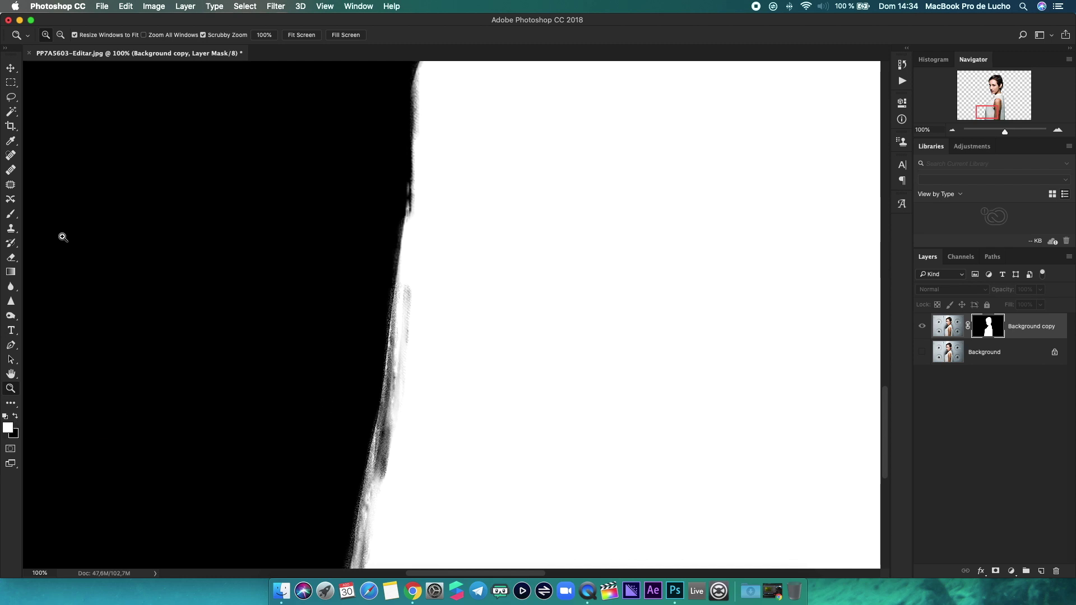
{"action": "left_click", "coordinate": [10, 214]}
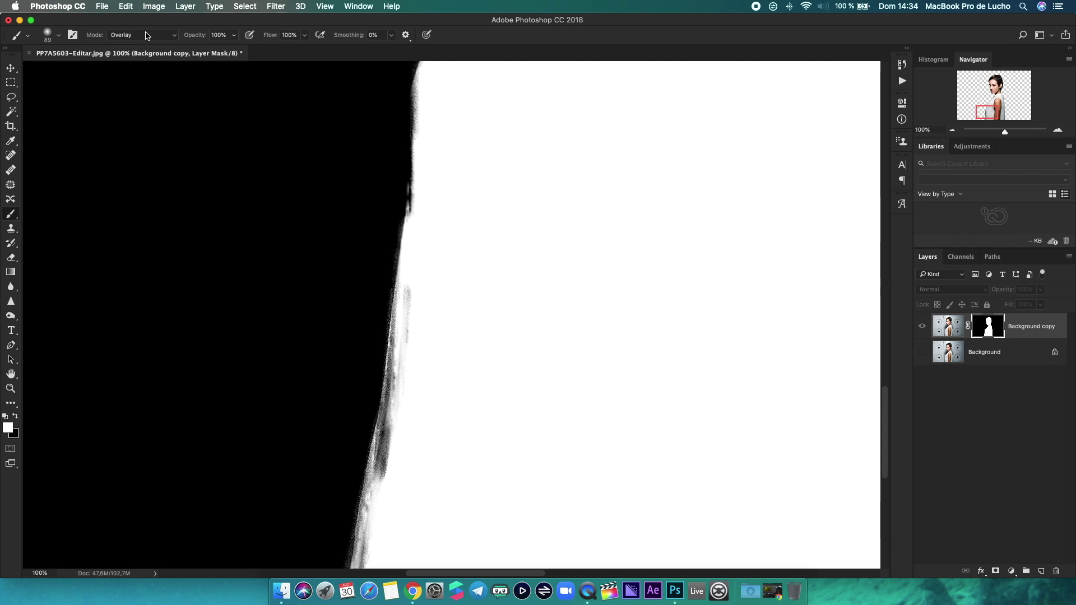
Paint white over the mask's grey shoulder streak, left neck edge and under-chin edge.
{"action": "mouse_move", "coordinate": [415, 317]}
{"action": "left_mouse_down"}
{"action": "mouse_move", "coordinate": [389, 488]}
{"action": "mouse_move", "coordinate": [380, 478]}
{"action": "mouse_move", "coordinate": [413, 336]}
{"action": "mouse_move", "coordinate": [360, 576]}
{"action": "mouse_move", "coordinate": [386, 520]}
{"action": "mouse_move", "coordinate": [403, 389]}
{"action": "left_mouse_up"}
{"action": "left_click_drag", "start_coordinate": [435, 180], "coordinate": [436, 166]}
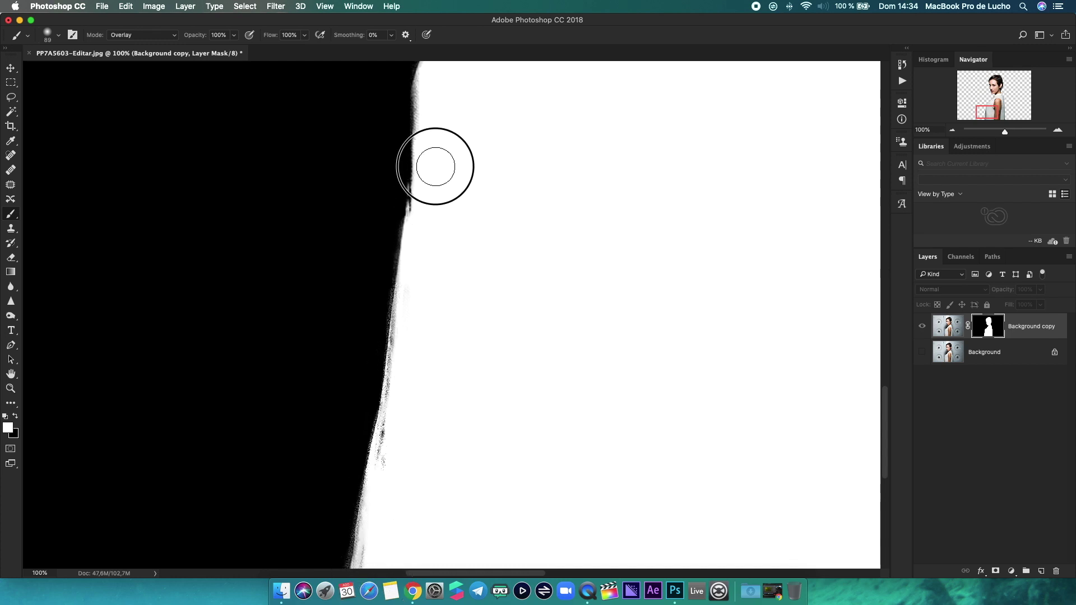
{"action": "scroll", "coordinate": [430, 159], "scroll_direction": "down", "scroll_amount": 2}
{"action": "scroll", "coordinate": [430, 159], "scroll_direction": "up", "scroll_amount": 5}
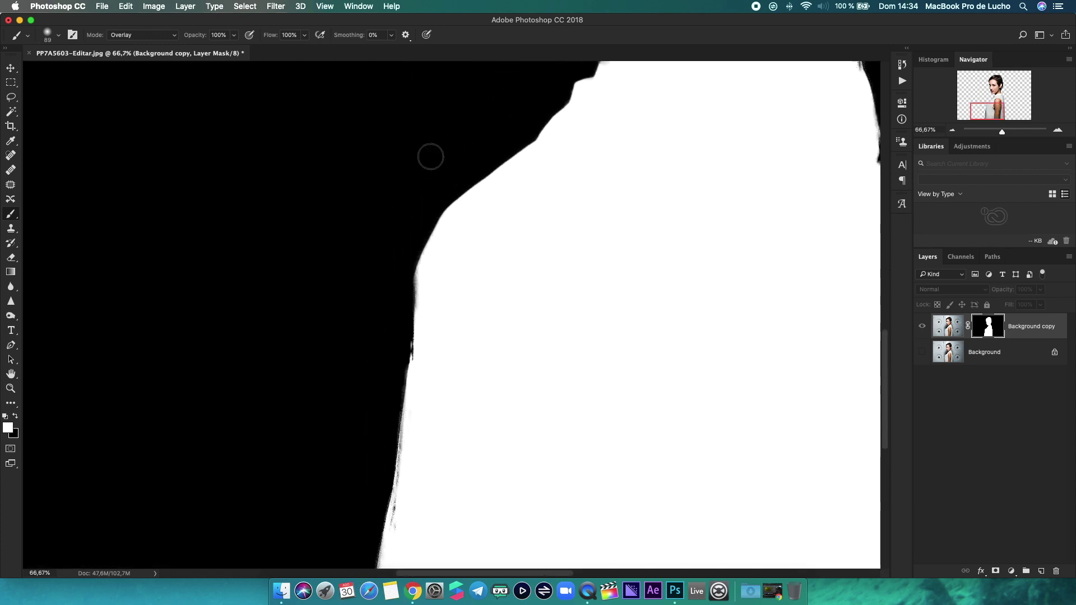
{"action": "scroll", "coordinate": [430, 159], "scroll_direction": "up", "scroll_amount": 3}
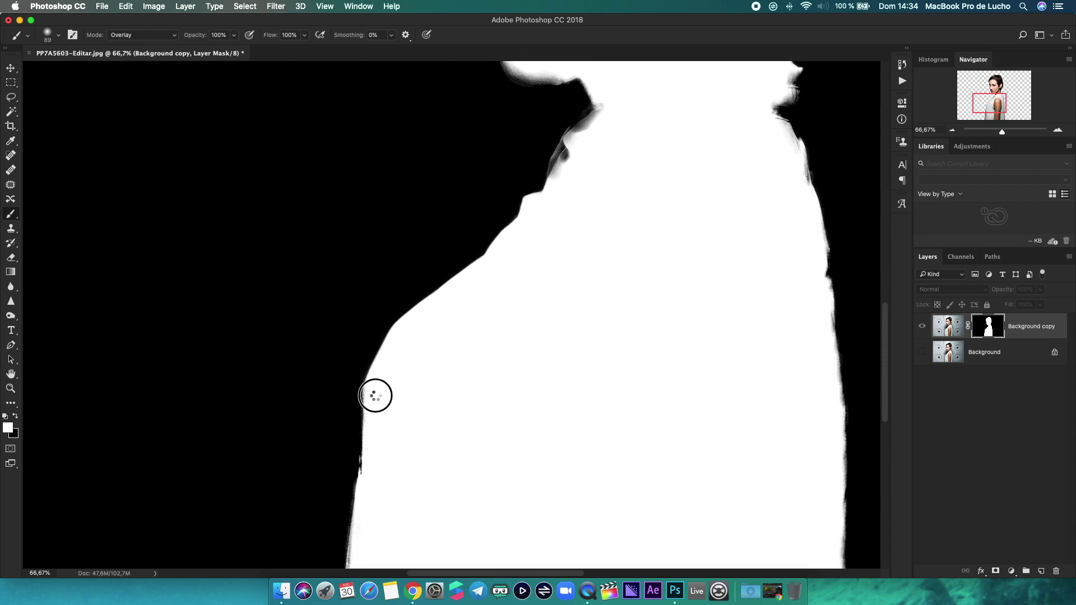
{"action": "scroll", "coordinate": [610, 217], "scroll_direction": "up", "scroll_amount": 3}
{"action": "scroll", "coordinate": [609, 217], "scroll_direction": "right", "scroll_amount": 2}
{"action": "scroll", "coordinate": [609, 217], "scroll_direction": "up", "scroll_amount": 2}
{"action": "scroll", "coordinate": [609, 217], "scroll_direction": "right", "scroll_amount": 1}
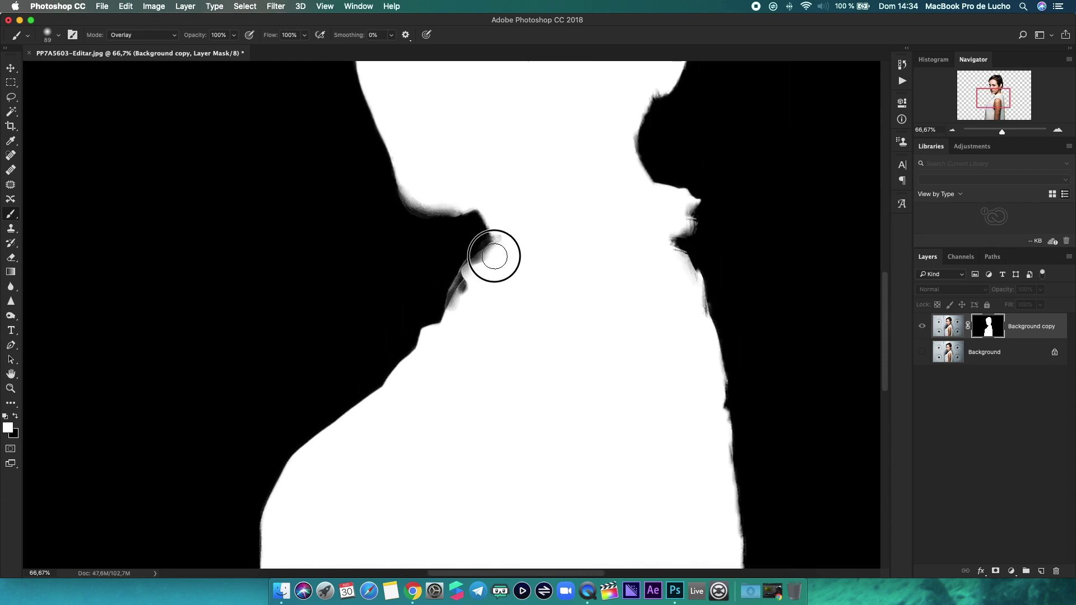
{"action": "mouse_move", "coordinate": [478, 264]}
{"action": "left_mouse_down"}
{"action": "mouse_move", "coordinate": [456, 293]}
{"action": "mouse_move", "coordinate": [492, 256]}
{"action": "left_mouse_up"}
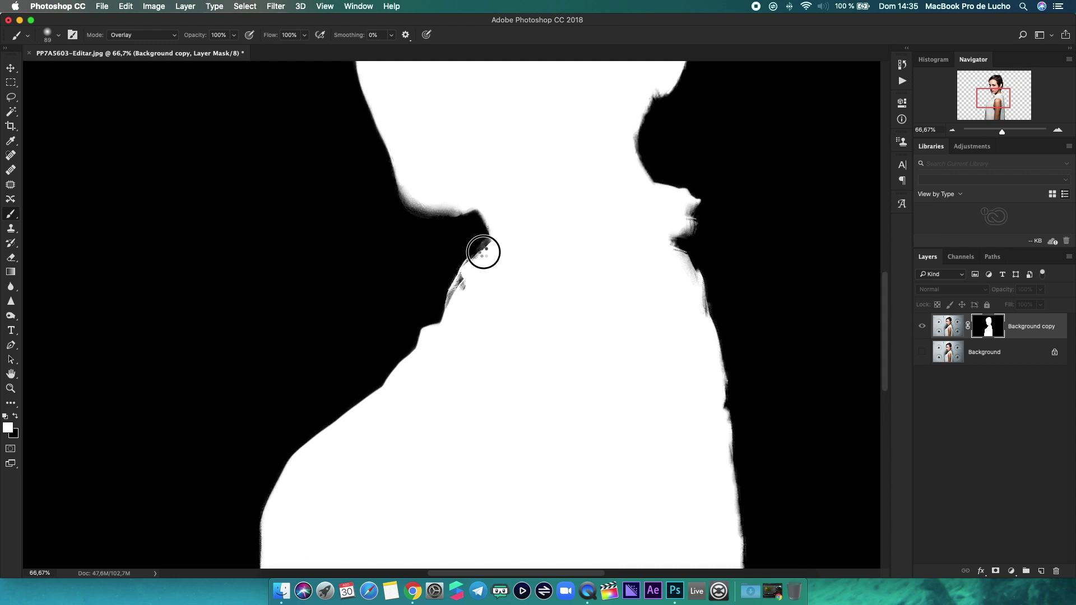
{"action": "mouse_move", "coordinate": [413, 192]}
{"action": "left_mouse_down"}
{"action": "mouse_move", "coordinate": [442, 209]}
{"action": "mouse_move", "coordinate": [466, 197]}
{"action": "mouse_move", "coordinate": [432, 212]}
{"action": "mouse_move", "coordinate": [409, 187]}
{"action": "mouse_move", "coordinate": [432, 211]}
{"action": "mouse_move", "coordinate": [454, 211]}
{"action": "mouse_move", "coordinate": [403, 197]}
{"action": "left_mouse_up"}
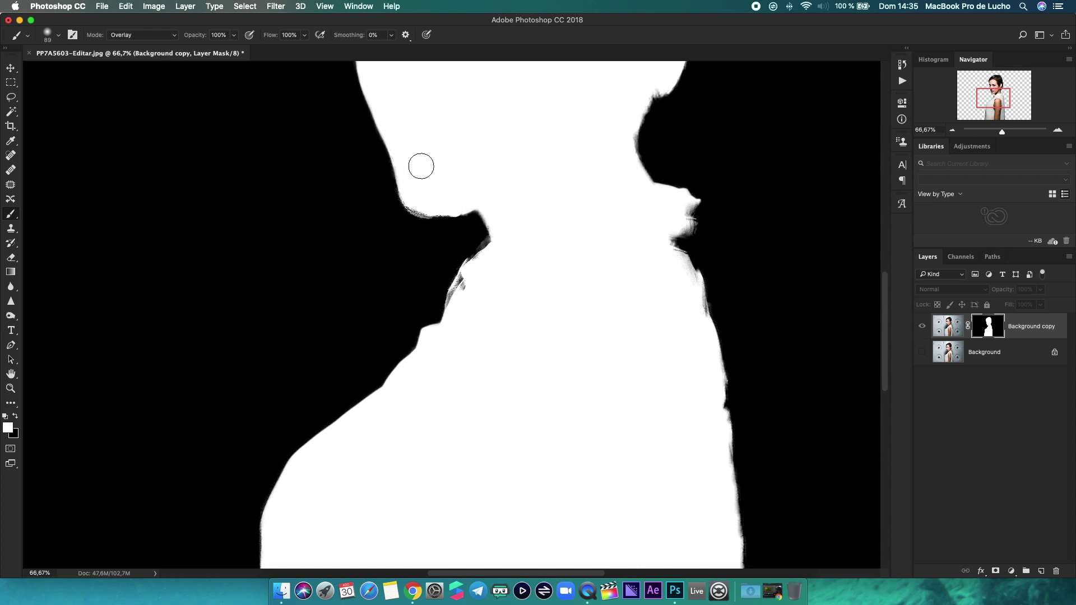
Repaint the mask edge along the neck with the white Overlay brush.
{"action": "scroll", "coordinate": [421, 166], "scroll_direction": "up", "scroll_amount": 10}
{"action": "scroll", "coordinate": [420, 166], "scroll_direction": "up", "scroll_amount": 1}
{"action": "scroll", "coordinate": [421, 166], "scroll_direction": "up", "scroll_amount": 5}
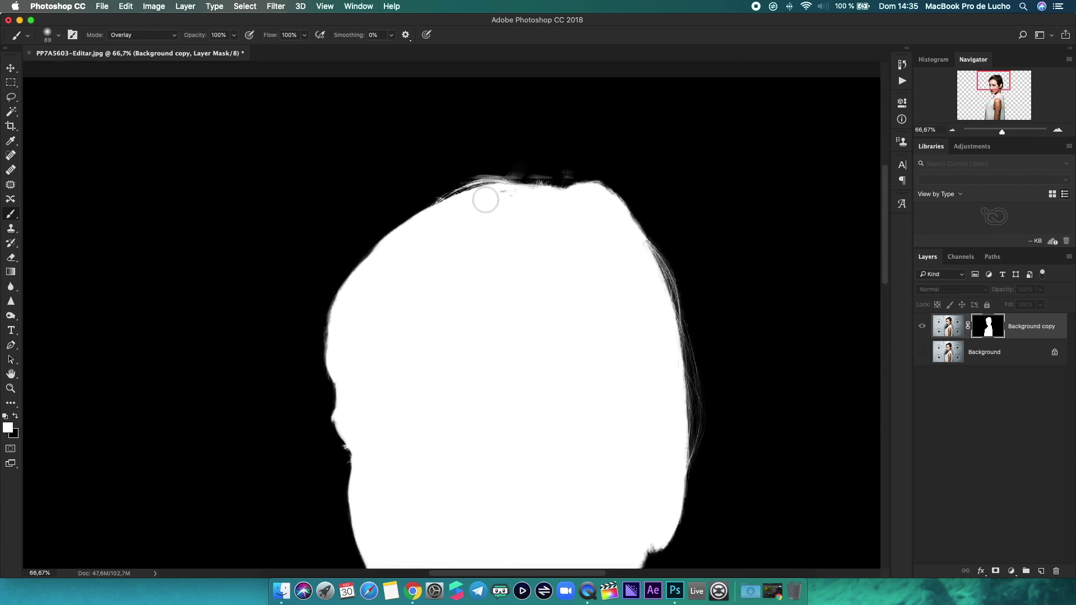
{"action": "scroll", "coordinate": [563, 245], "scroll_direction": "right", "scroll_amount": 3}
{"action": "scroll", "coordinate": [565, 245], "scroll_direction": "right", "scroll_amount": 3}
{"action": "scroll", "coordinate": [566, 245], "scroll_direction": "down", "scroll_amount": 5}
{"action": "scroll", "coordinate": [566, 246], "scroll_direction": "down", "scroll_amount": 10}
{"action": "scroll", "coordinate": [565, 246], "scroll_direction": "right", "scroll_amount": 3}
{"action": "mouse_move", "coordinate": [492, 353]}
{"action": "left_mouse_down"}
{"action": "mouse_move", "coordinate": [525, 366]}
{"action": "mouse_move", "coordinate": [541, 478]}
{"action": "left_mouse_up"}
{"action": "scroll", "coordinate": [541, 478], "scroll_direction": "down", "scroll_amount": 5}
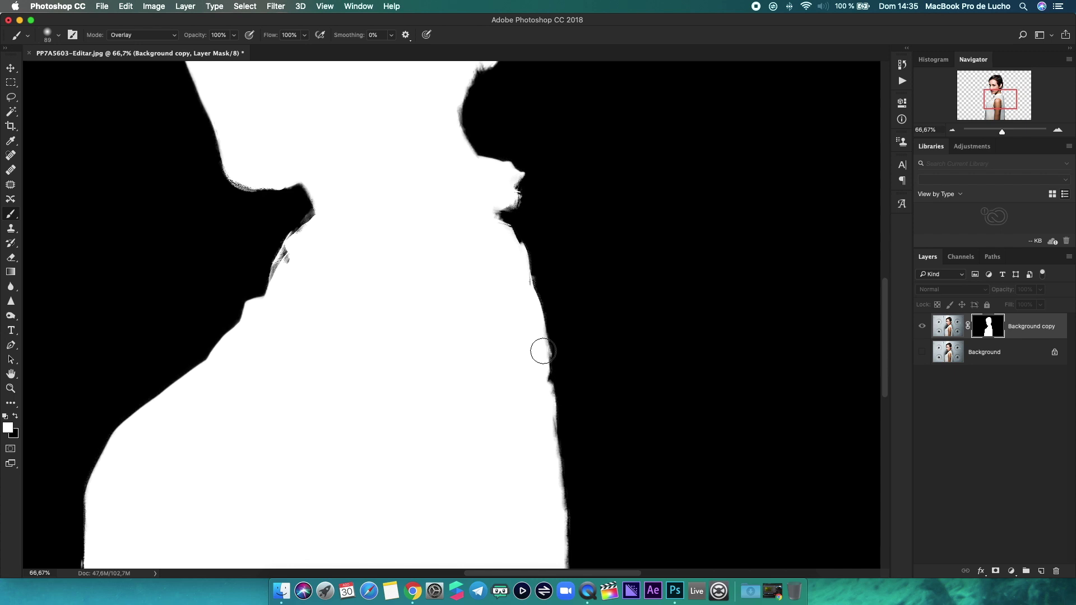
{"action": "right_click", "coordinate": [542, 353]}
{"action": "left_click", "coordinate": [504, 393]}
{"action": "scroll", "coordinate": [557, 483], "scroll_direction": "down", "scroll_amount": 4}
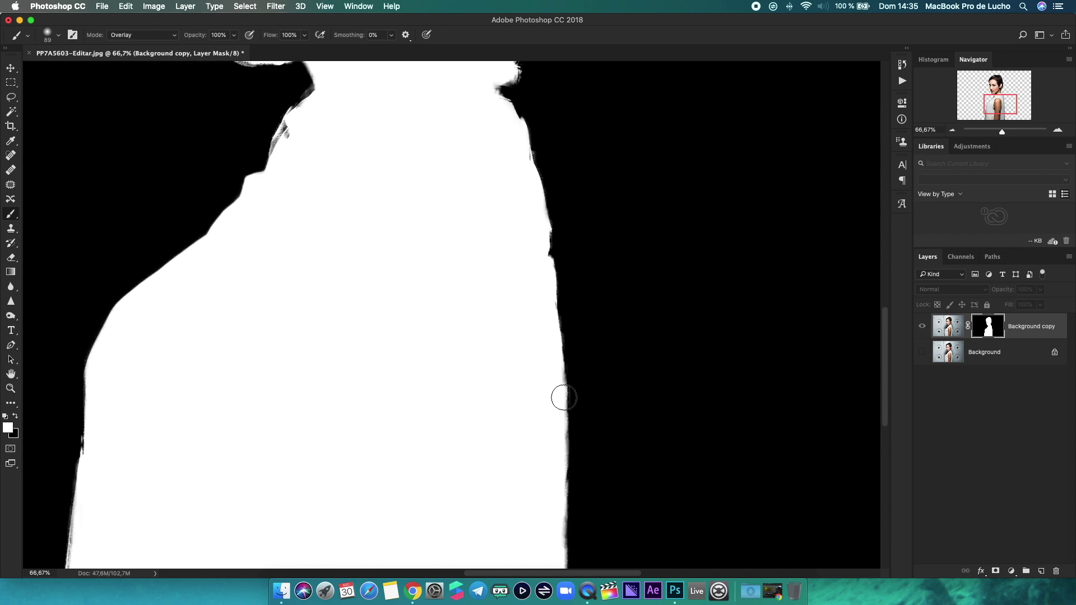
{"action": "scroll", "coordinate": [565, 506], "scroll_direction": "down", "scroll_amount": 5}
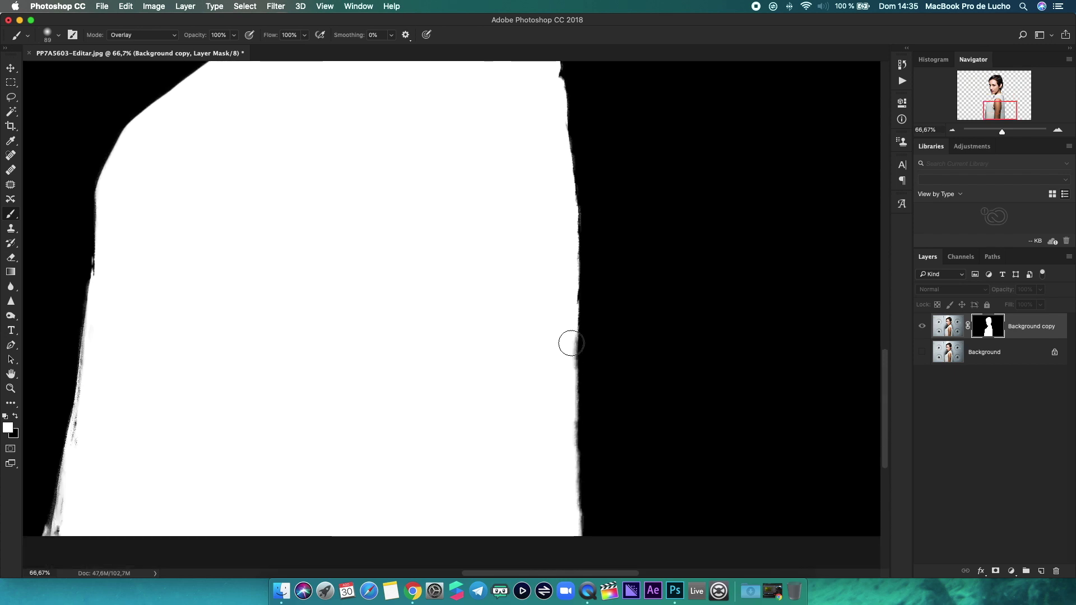
{"action": "scroll", "coordinate": [516, 216], "scroll_direction": "up", "scroll_amount": 5}
{"action": "scroll", "coordinate": [516, 214], "scroll_direction": "up", "scroll_amount": 5}
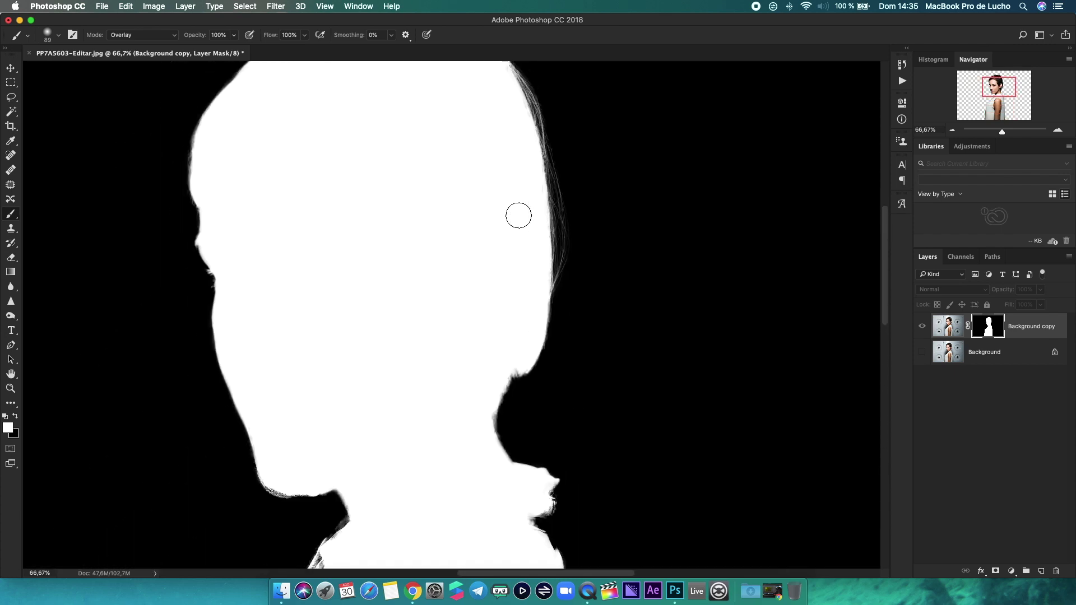
{"action": "scroll", "coordinate": [516, 214], "scroll_direction": "up", "scroll_amount": 5}
At 200% zoom, paint the grey haze above the hairline black with a 27 px brush.
{"action": "key", "text": "z"}
{"action": "left_click", "coordinate": [387, 177]}
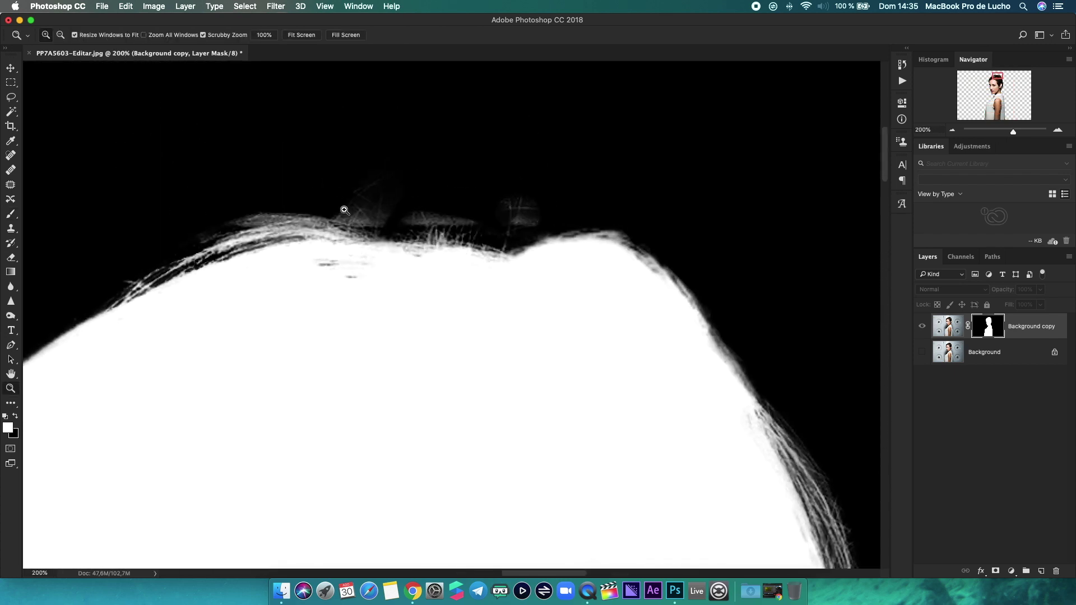
{"action": "left_click", "coordinate": [16, 416]}
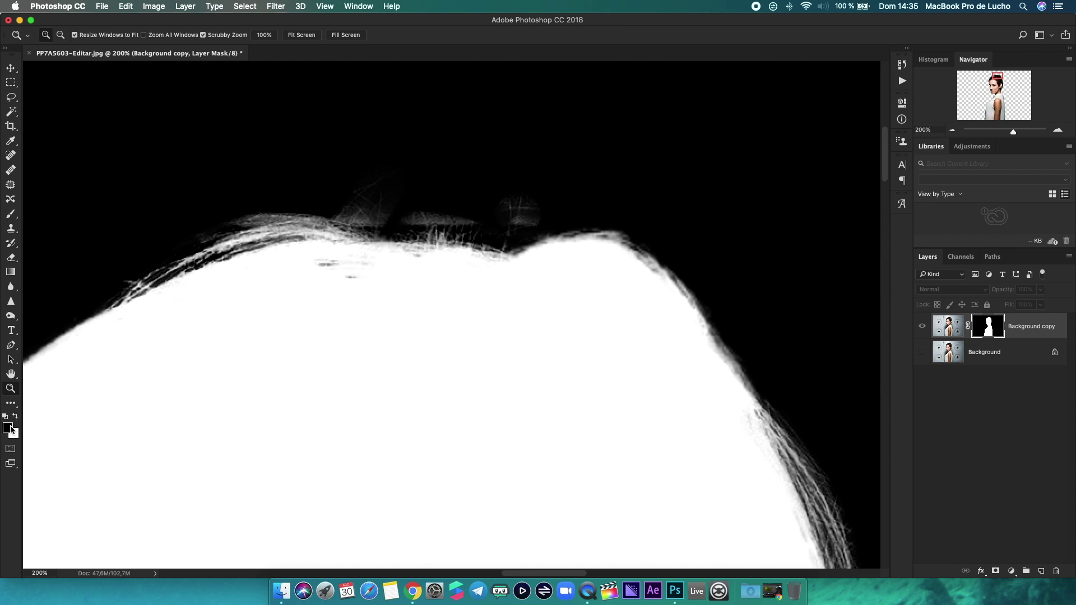
{"action": "left_click", "coordinate": [8, 214]}
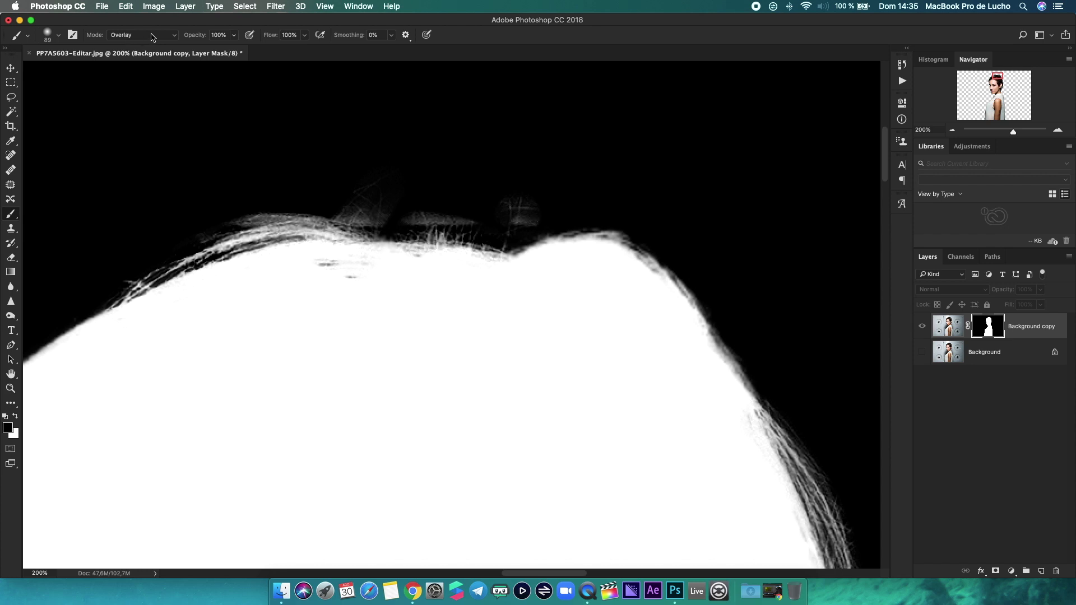
{"action": "right_click", "coordinate": [340, 138]}
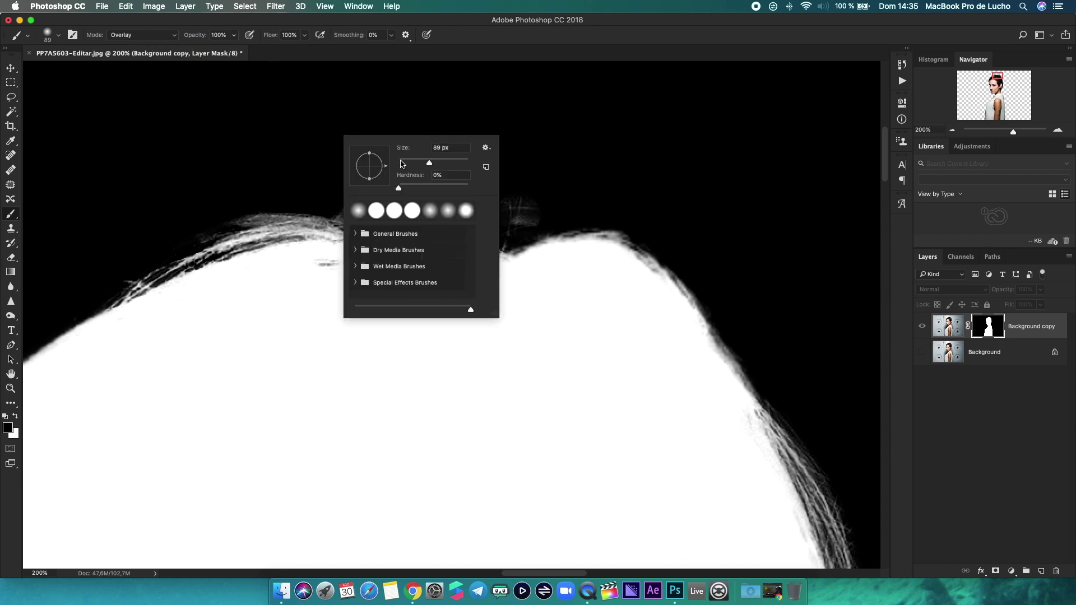
{"action": "left_click", "coordinate": [284, 142]}
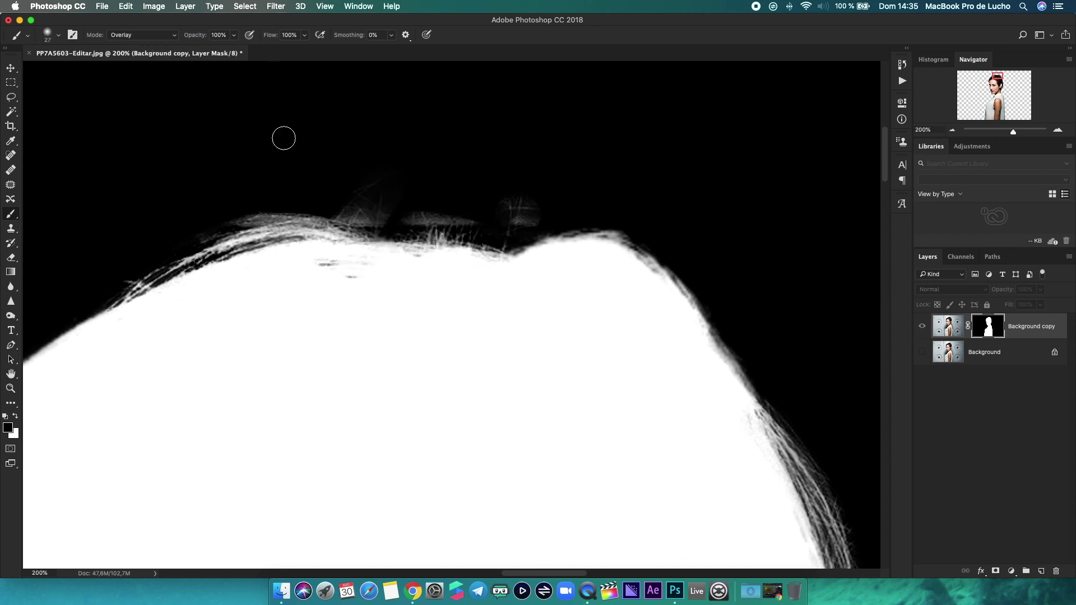
{"action": "mouse_move", "coordinate": [403, 198]}
{"action": "left_mouse_down"}
{"action": "mouse_move", "coordinate": [372, 217]}
{"action": "mouse_move", "coordinate": [341, 199]}
{"action": "mouse_move", "coordinate": [387, 206]}
{"action": "mouse_move", "coordinate": [372, 216]}
{"action": "left_mouse_up"}
{"action": "mouse_move", "coordinate": [430, 209]}
{"action": "left_mouse_down"}
{"action": "mouse_move", "coordinate": [388, 212]}
{"action": "mouse_move", "coordinate": [437, 224]}
{"action": "mouse_move", "coordinate": [523, 199]}
{"action": "mouse_move", "coordinate": [547, 219]}
{"action": "mouse_move", "coordinate": [512, 187]}
{"action": "left_mouse_up"}
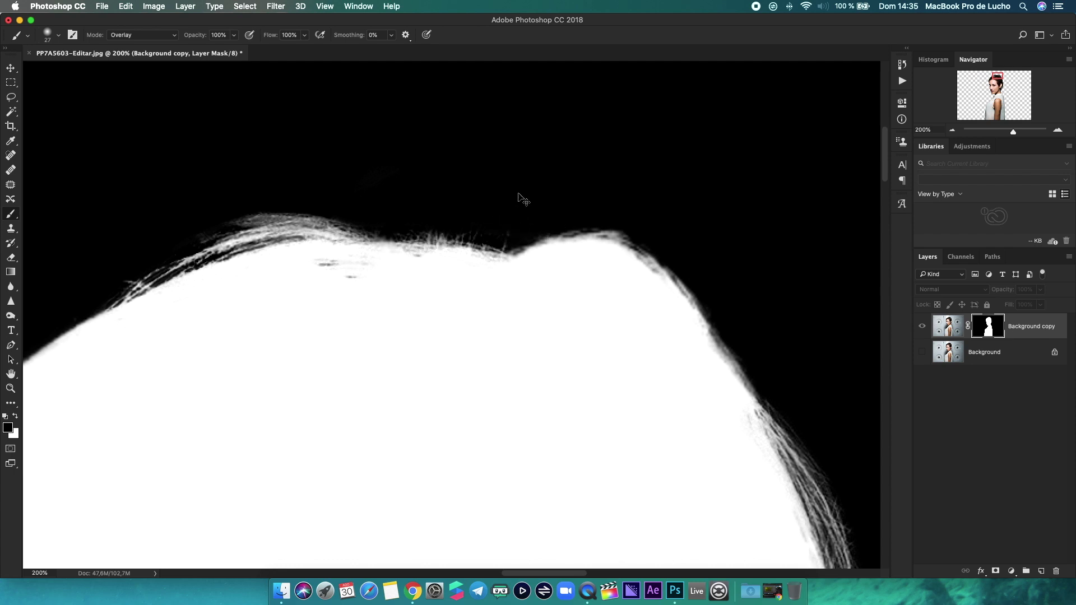
{"action": "key", "text": "super+0"}
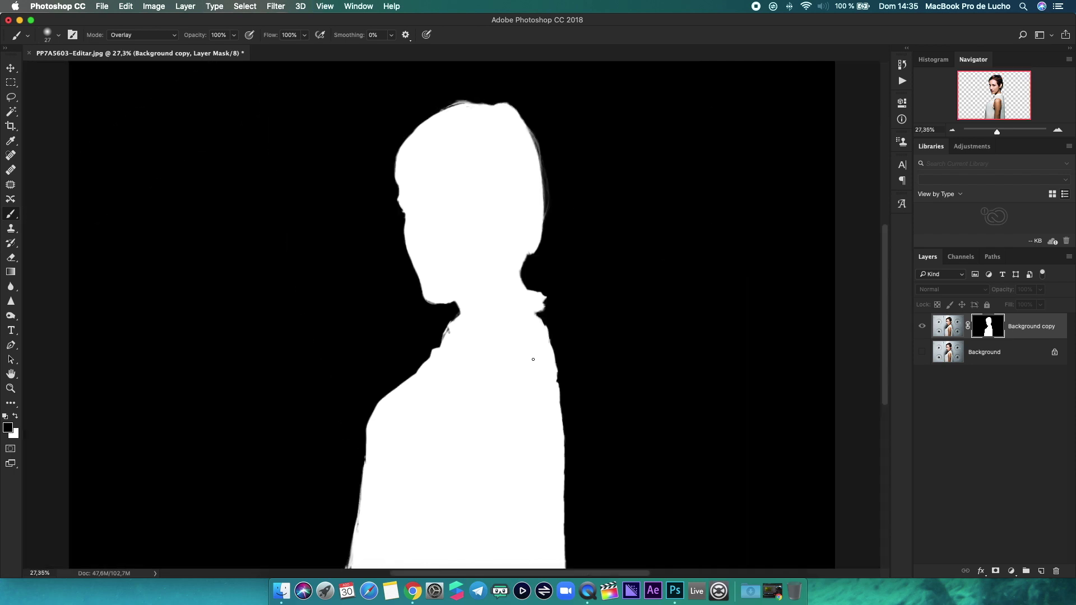
Duplicate the Background layer and make Background copy 2 visible.
{"action": "left_click", "coordinate": [992, 354]}
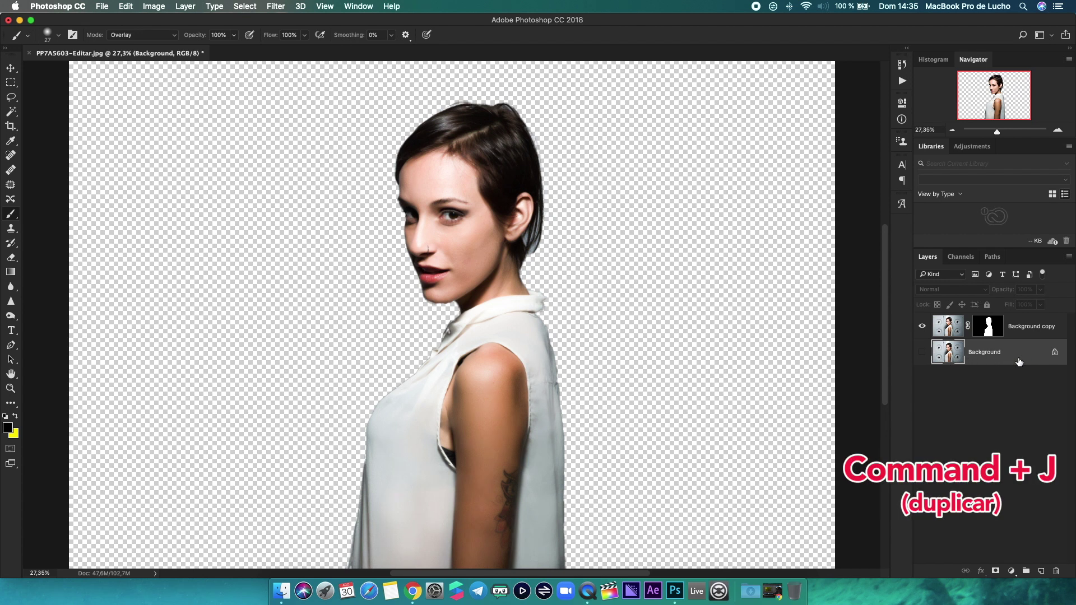
{"action": "key", "text": "ctrl+j"}
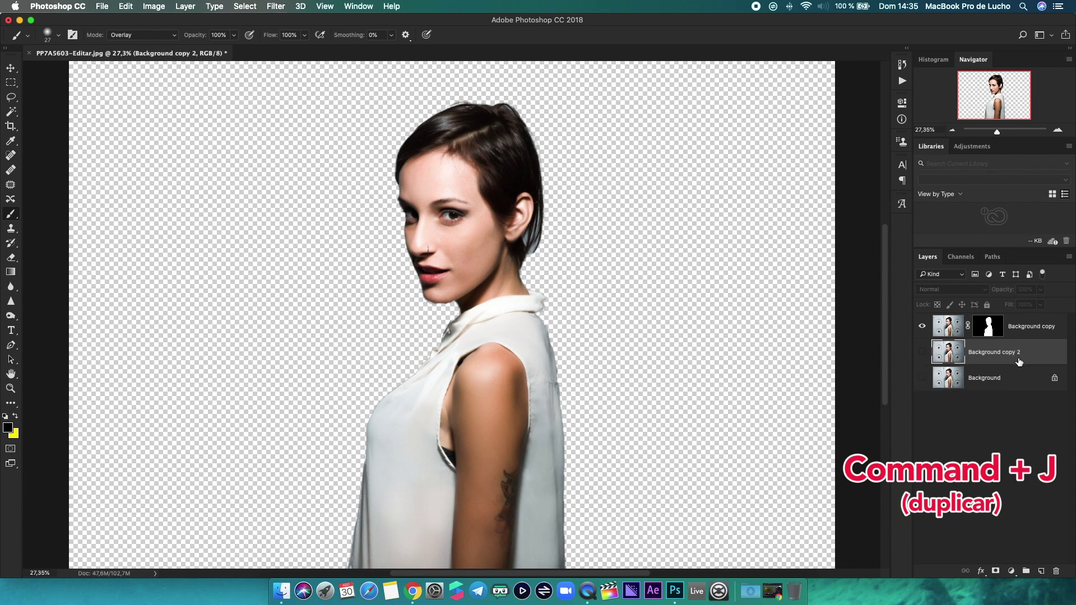
{"action": "left_click", "coordinate": [925, 353]}
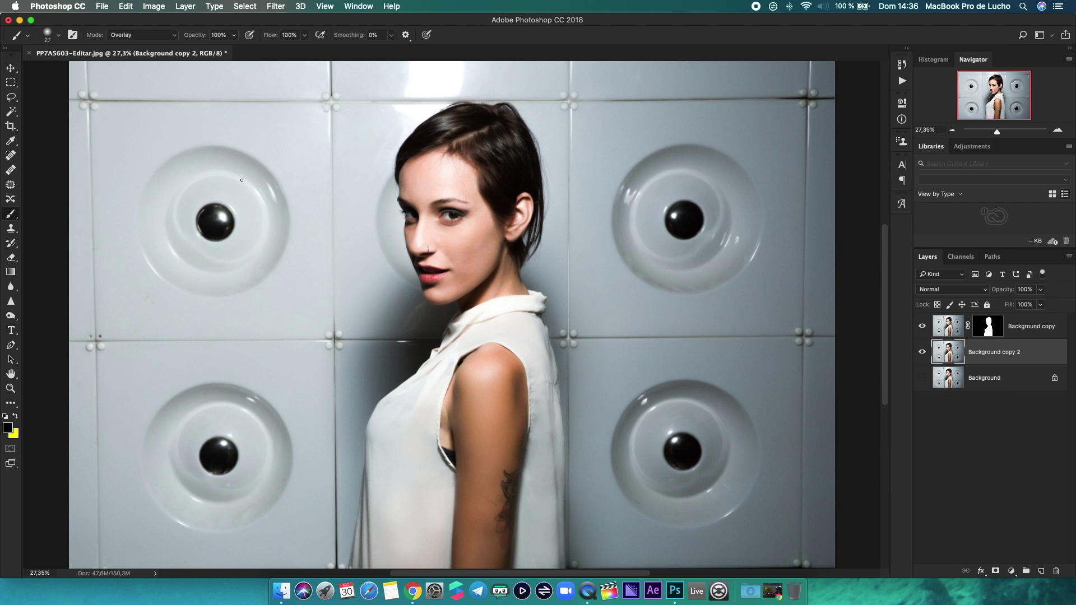
{"action": "left_click", "coordinate": [12, 99]}
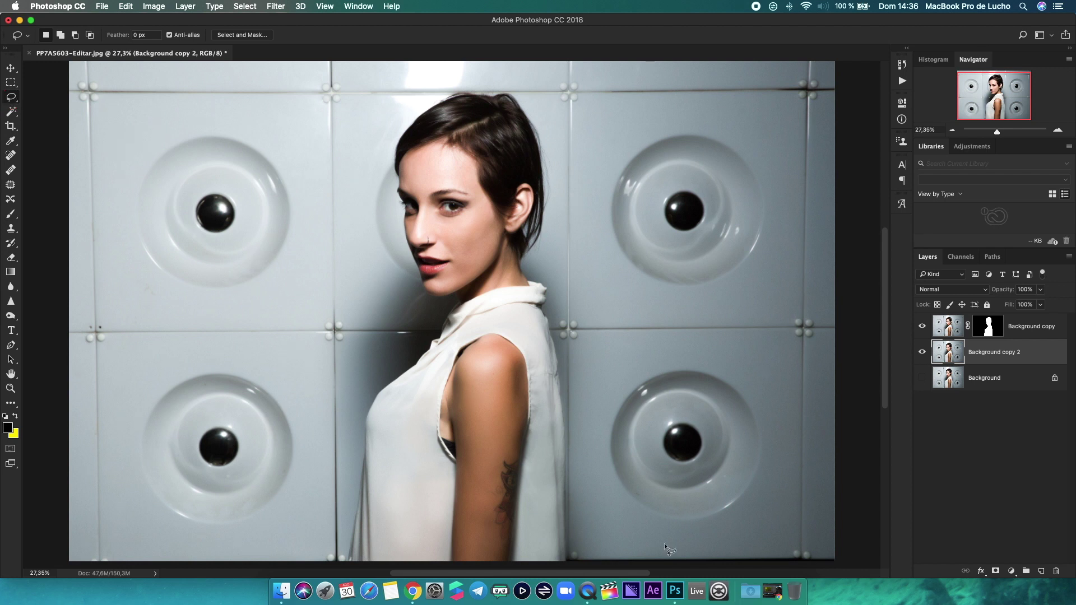
Lasso around the woman and Content-Aware fill it on Background copy 2.
{"action": "mouse_move", "coordinate": [570, 560]}
{"action": "left_mouse_down"}
{"action": "mouse_move", "coordinate": [569, 415]}
{"action": "mouse_move", "coordinate": [532, 250]}
{"action": "mouse_move", "coordinate": [547, 220]}
{"action": "mouse_move", "coordinate": [550, 161]}
{"action": "mouse_move", "coordinate": [526, 101]}
{"action": "mouse_move", "coordinate": [462, 85]}
{"action": "mouse_move", "coordinate": [403, 116]}
{"action": "mouse_move", "coordinate": [382, 159]}
{"action": "mouse_move", "coordinate": [413, 288]}
{"action": "mouse_move", "coordinate": [435, 301]}
{"action": "mouse_move", "coordinate": [448, 289]}
{"action": "mouse_move", "coordinate": [452, 300]}
{"action": "mouse_move", "coordinate": [404, 365]}
{"action": "mouse_move", "coordinate": [373, 384]}
{"action": "mouse_move", "coordinate": [356, 419]}
{"action": "mouse_move", "coordinate": [345, 548]}
{"action": "mouse_move", "coordinate": [431, 577]}
{"action": "mouse_move", "coordinate": [574, 583]}
{"action": "left_mouse_up"}
{"action": "left_click", "coordinate": [126, 6]}
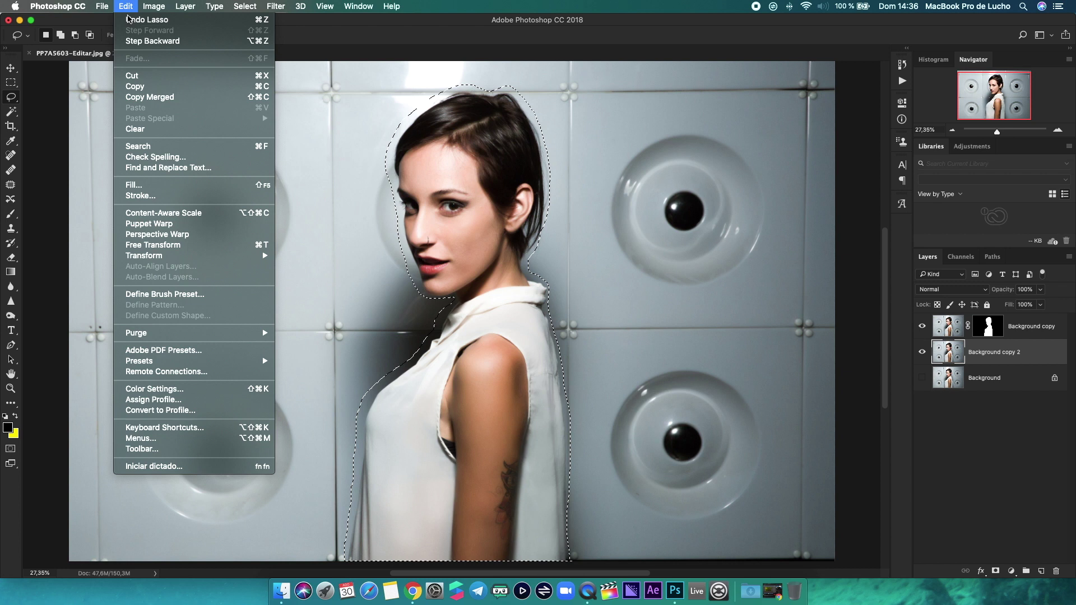
{"action": "left_click", "coordinate": [171, 189]}
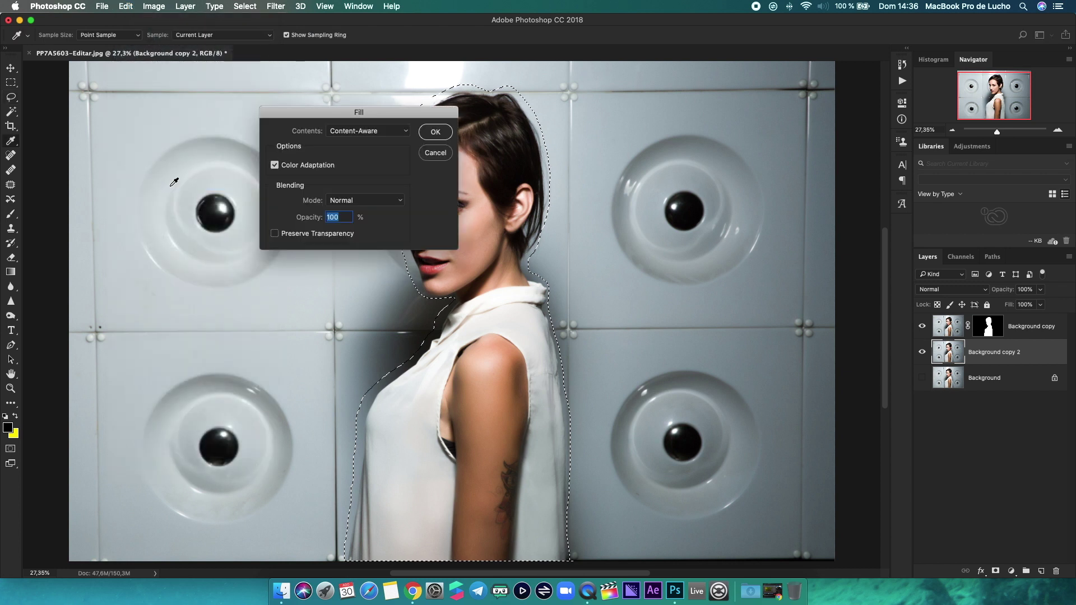
{"action": "left_click", "coordinate": [370, 133]}
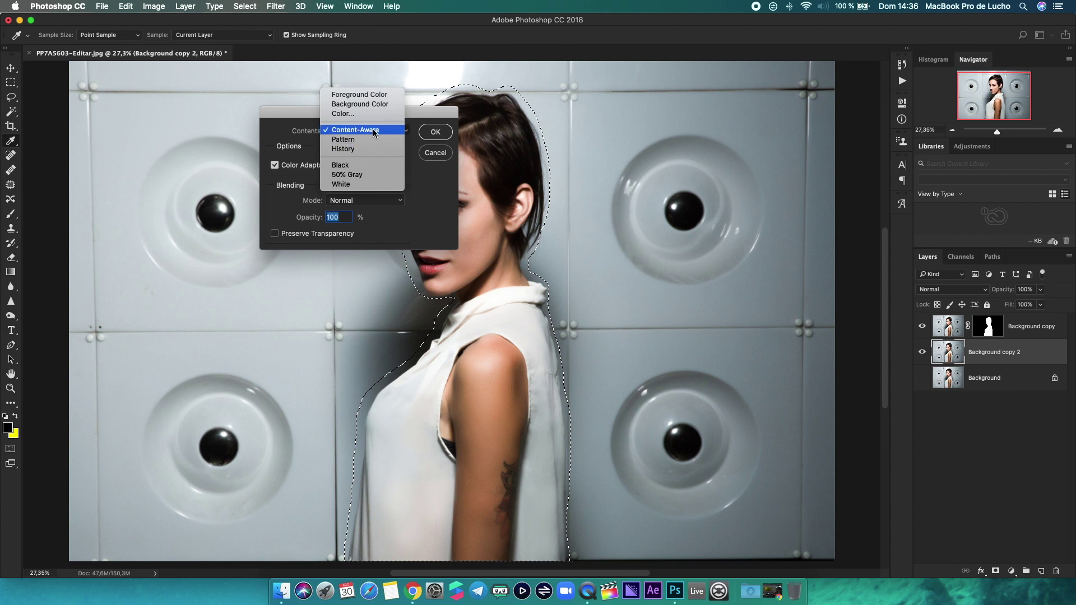
{"action": "left_click", "coordinate": [368, 129]}
{"action": "left_click", "coordinate": [435, 131]}
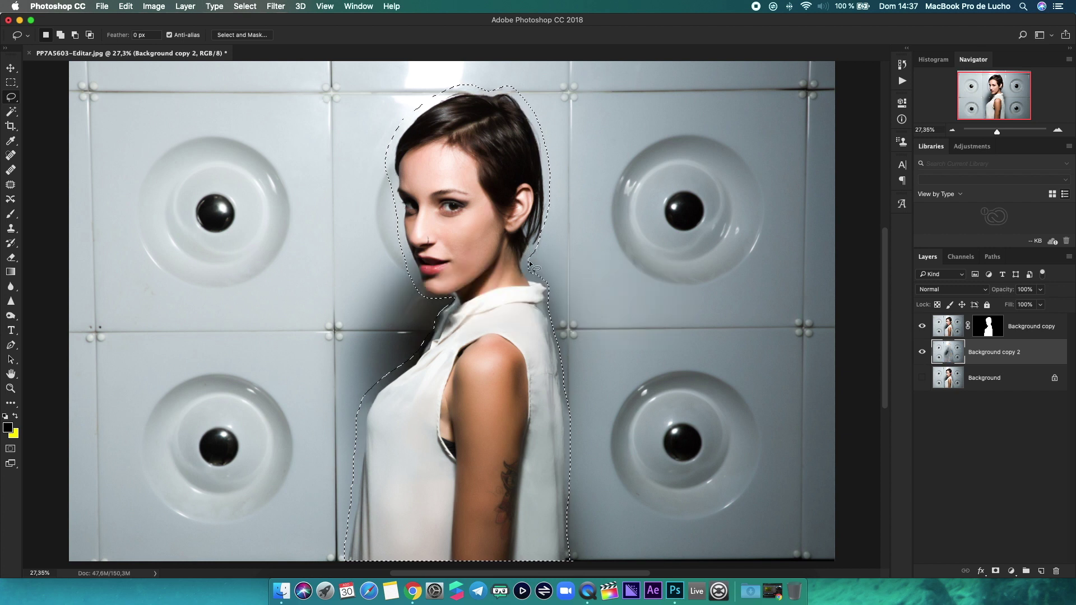
Deselect and turn the masked Background copy layer back on above the filled wall.
{"action": "key", "text": "super+d"}
{"action": "left_click", "coordinate": [922, 328]}
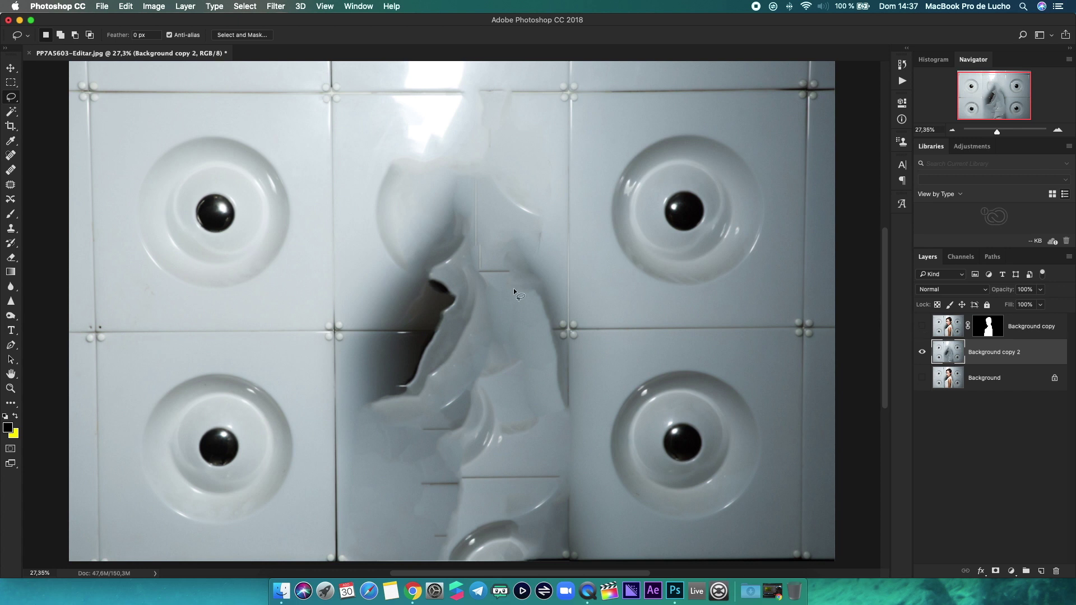
{"action": "left_click", "coordinate": [922, 327]}
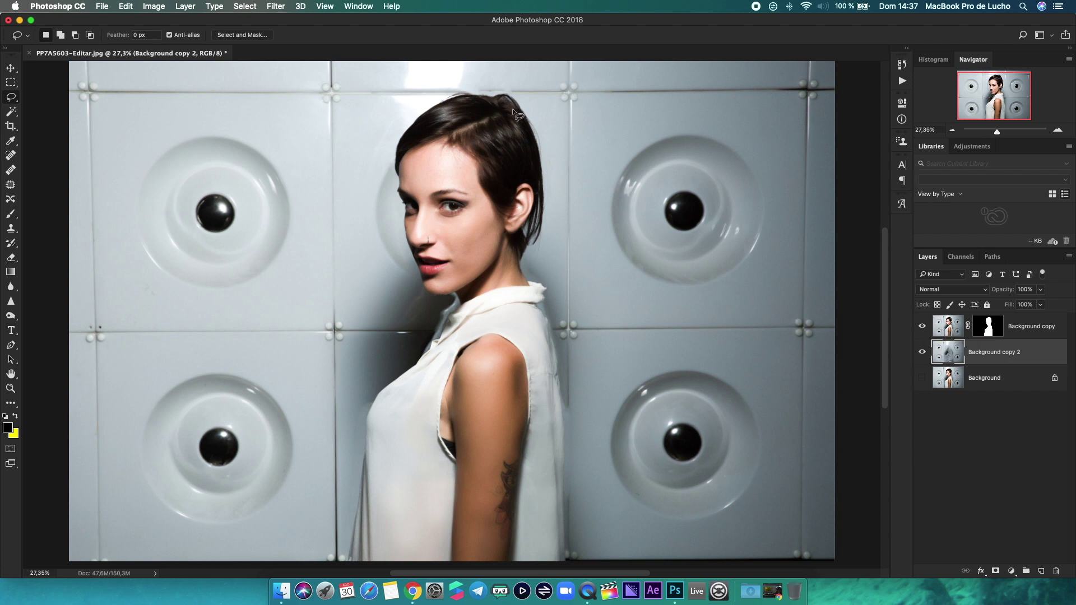
{"action": "left_click", "coordinate": [275, 7]}
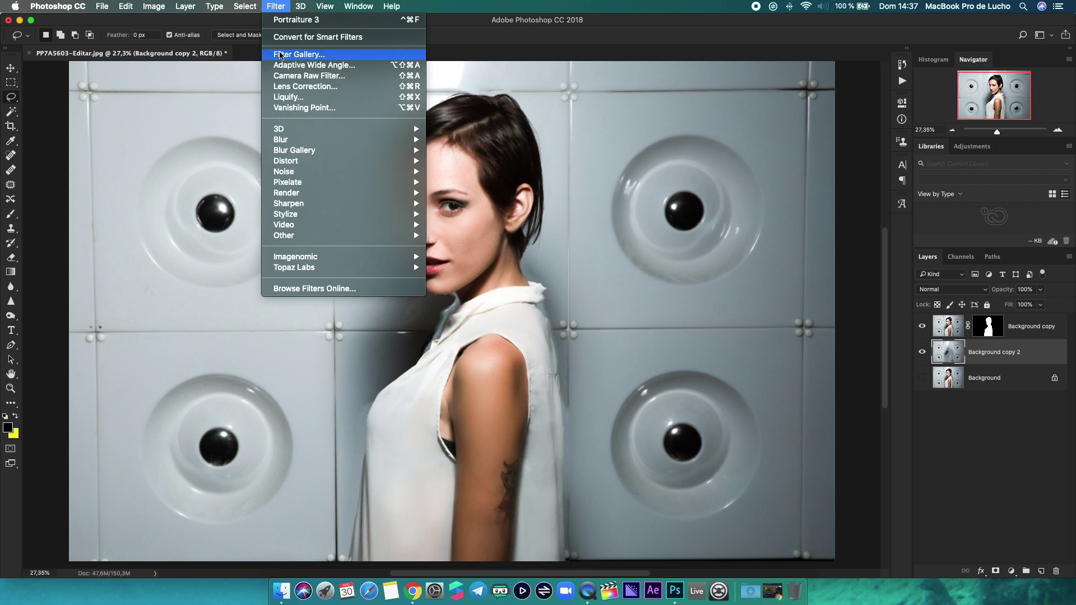
{"action": "mouse_move", "coordinate": [336, 140]}
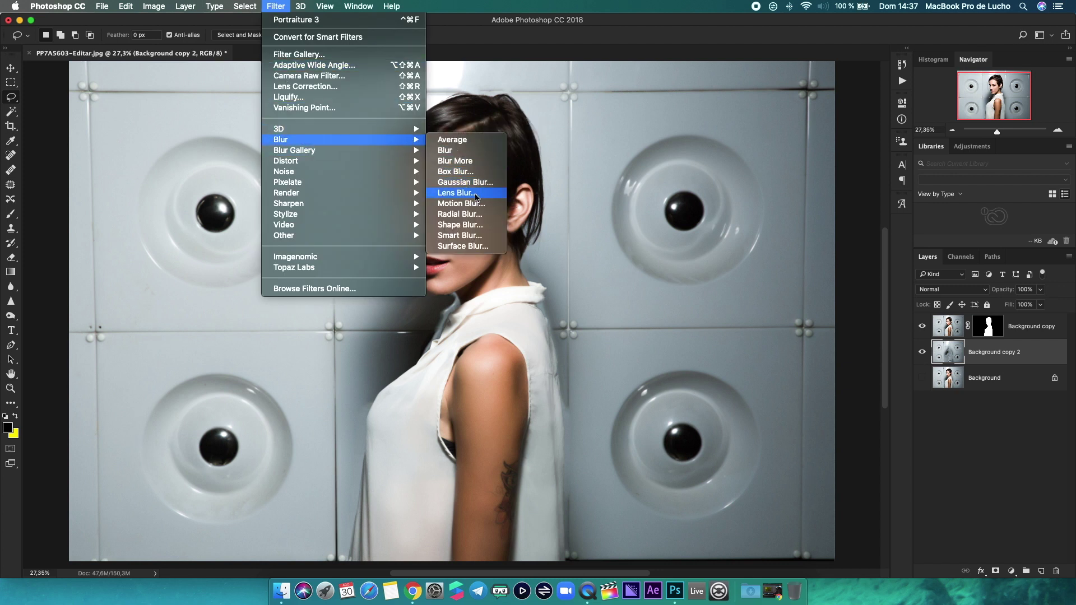
Soften the tiled wall layer with a Lens Blur of radius 60.
{"action": "left_click", "coordinate": [478, 194]}
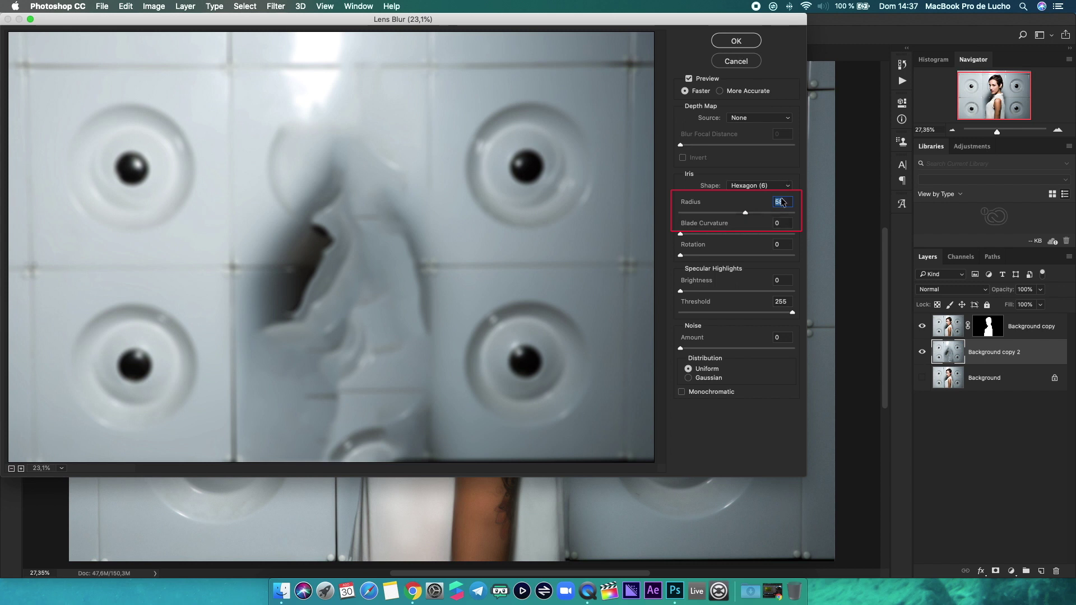
{"action": "type", "text": "60"}
{"action": "left_click", "coordinate": [736, 42]}
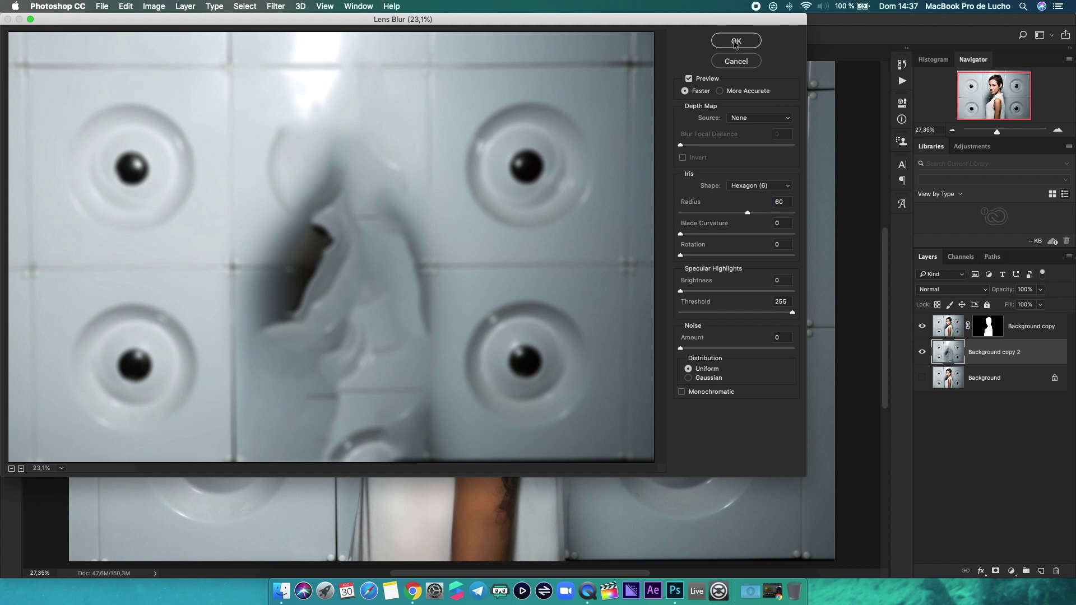
{"action": "left_click", "coordinate": [736, 42]}
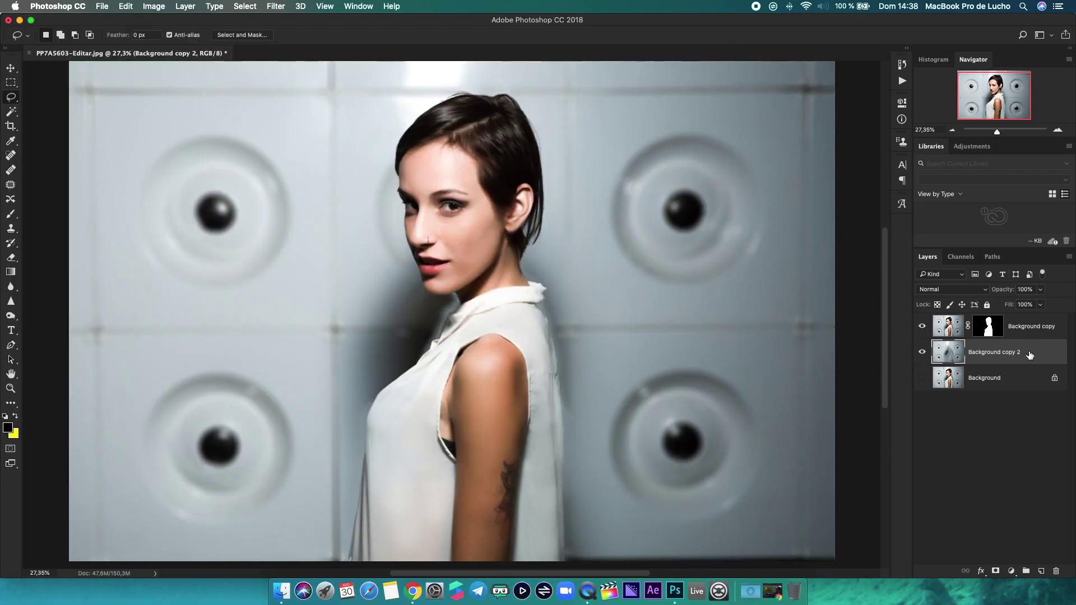
{"action": "left_click", "coordinate": [1027, 330]}
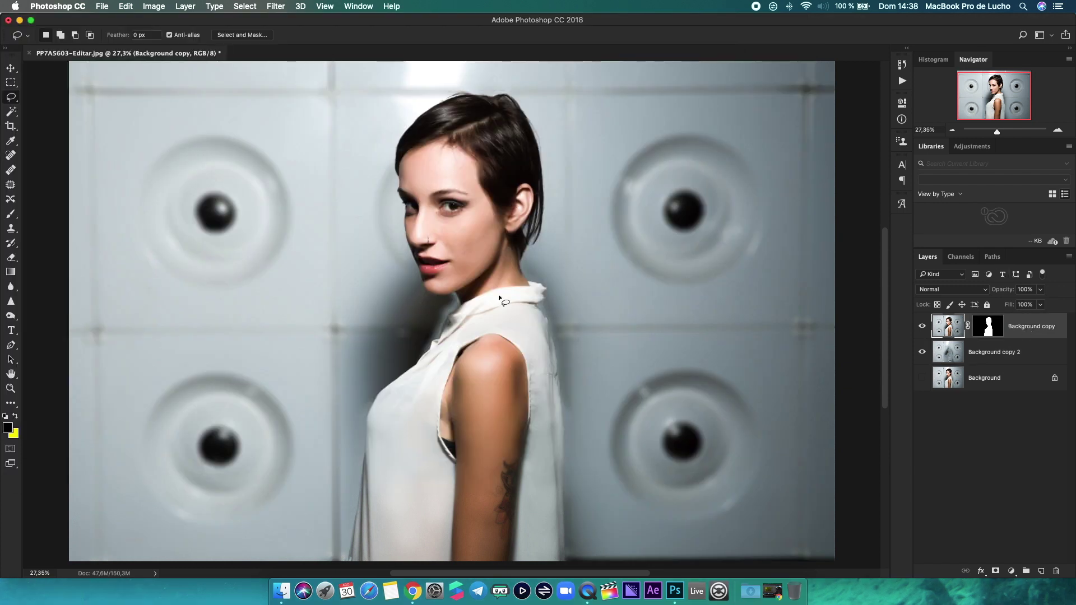
Scale the woman cutout up to about 108% and shift it slightly left and up.
{"action": "key", "text": "v"}
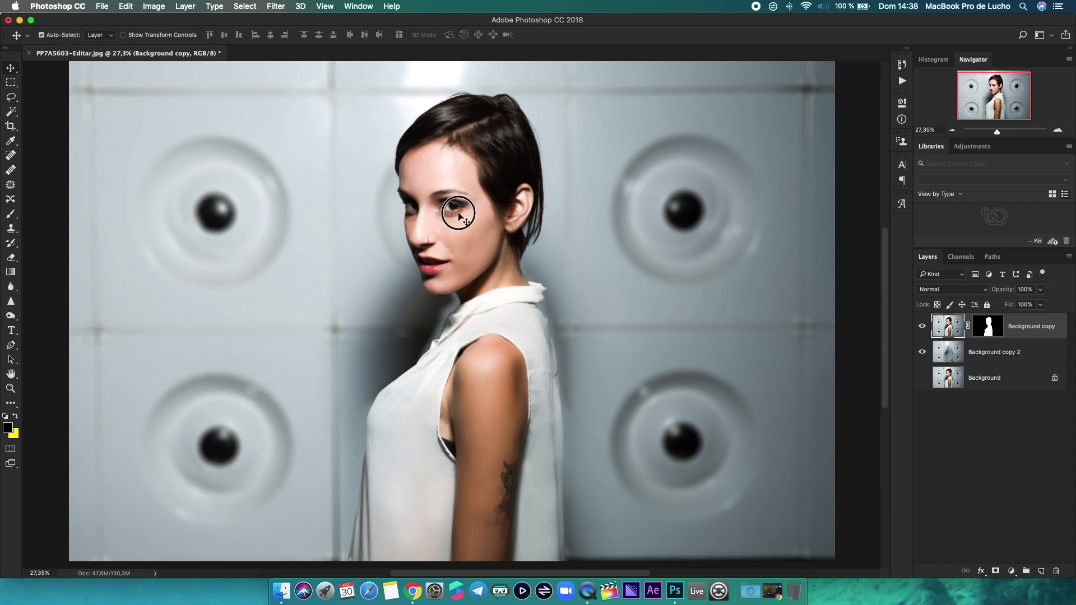
{"action": "key", "text": "ctrl+t"}
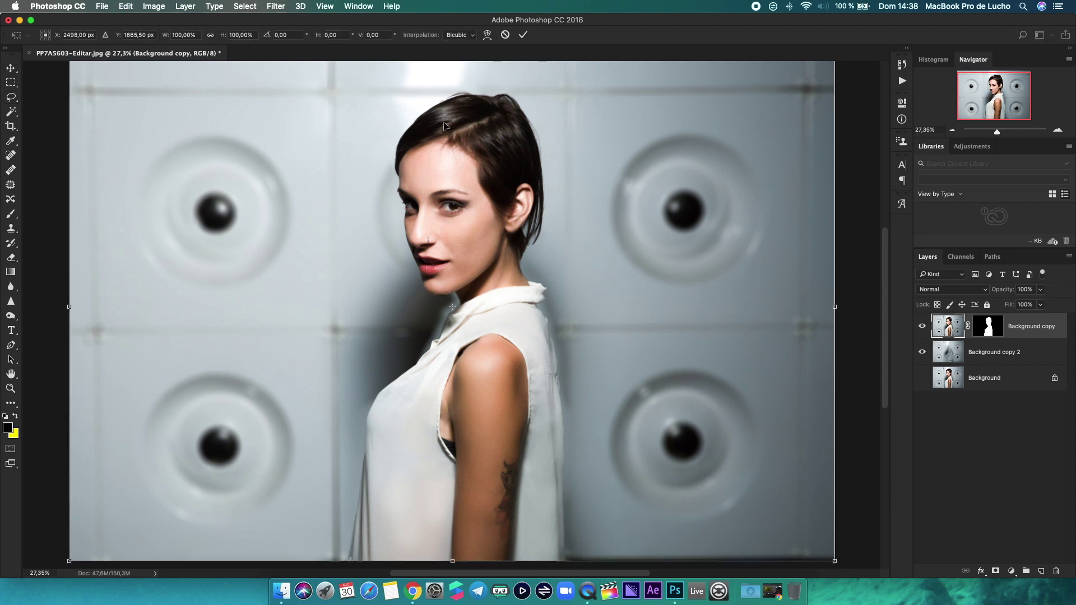
{"action": "key", "text": "ctrl+minus"}
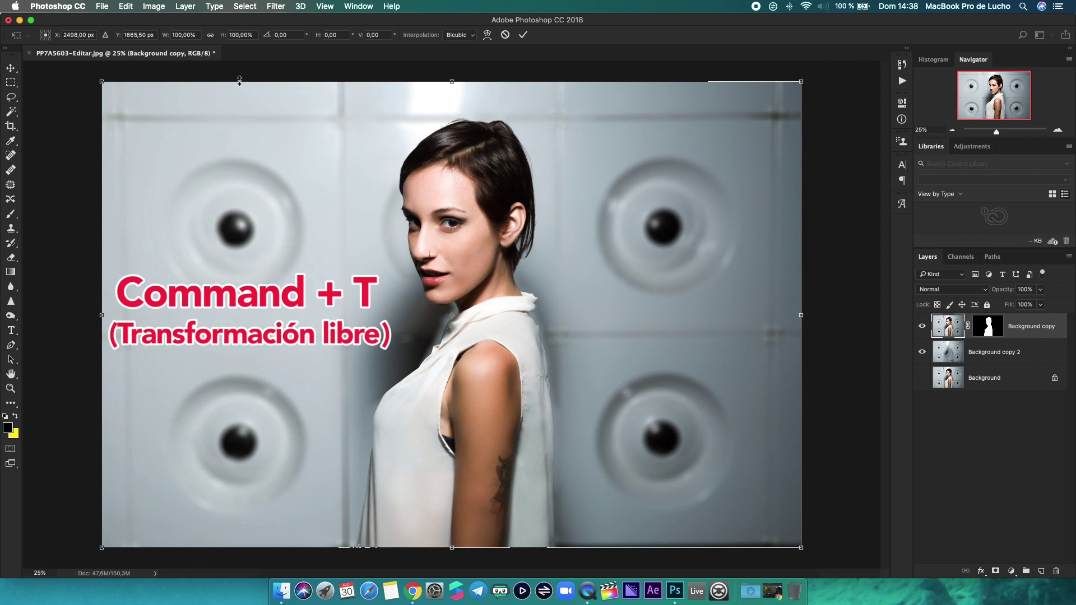
{"action": "left_click_drag", "start_coordinate": [101, 81], "coordinate": [84, 69]}
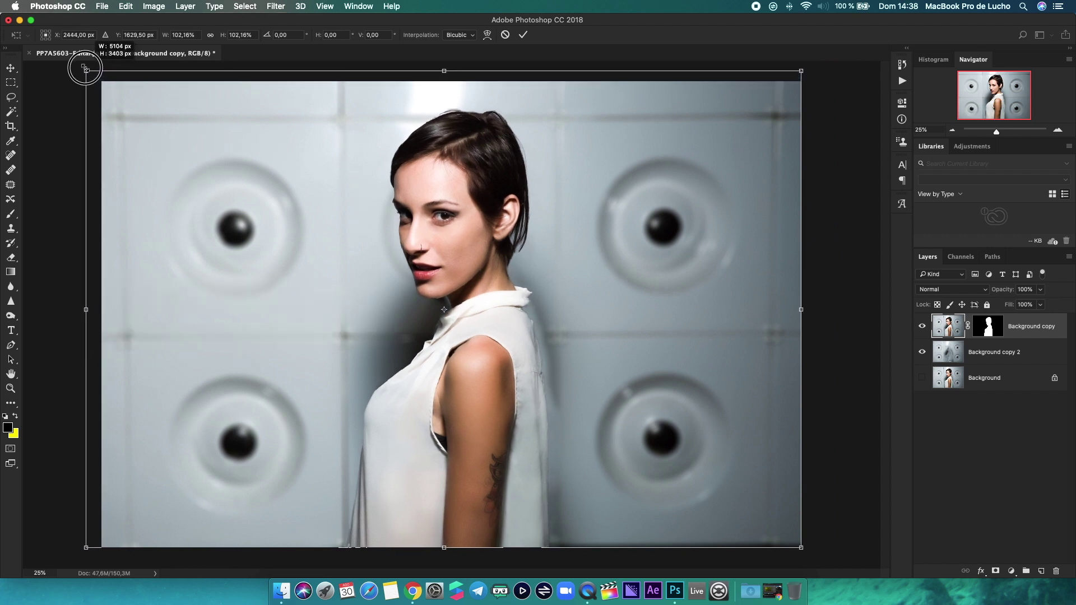
{"action": "key", "text": "ctrl+minus"}
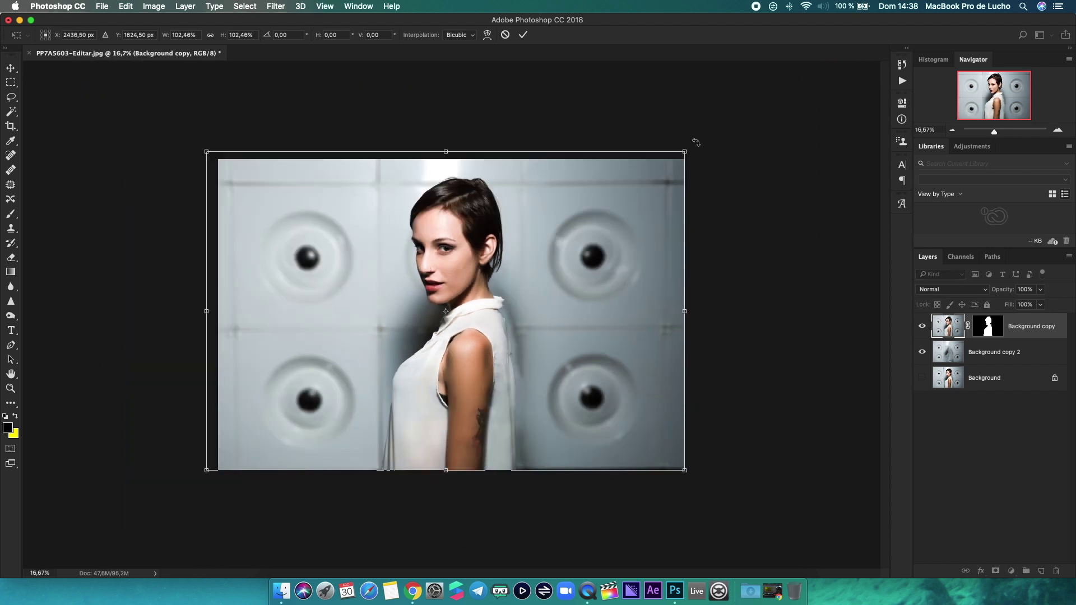
{"action": "left_click_drag", "start_coordinate": [684, 151], "coordinate": [696, 140]}
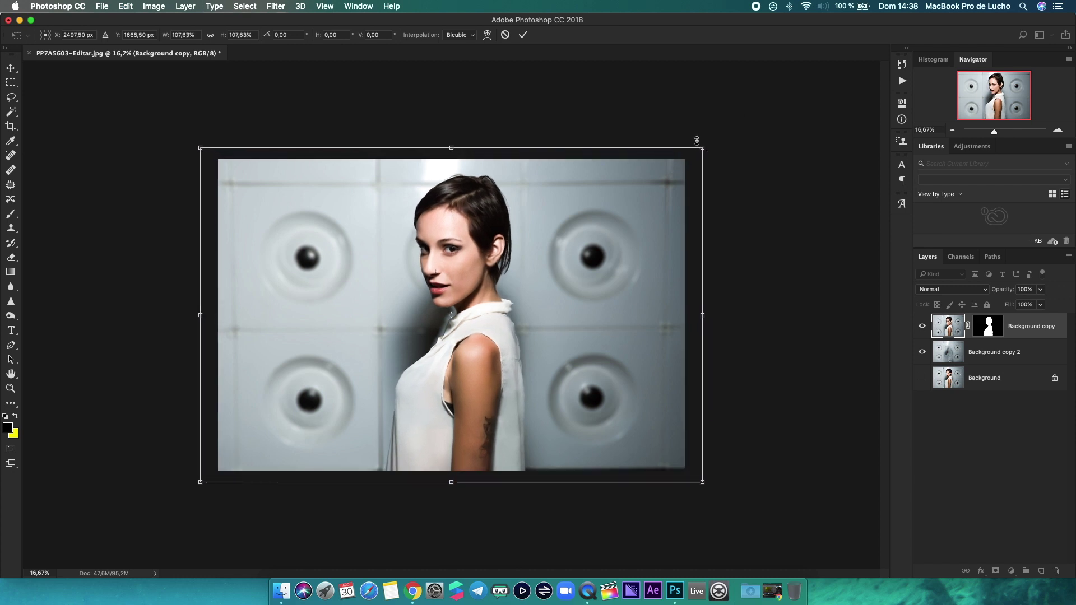
{"action": "key", "text": "shift+Left"}
{"action": "key", "text": "shift+Left"}
{"action": "key", "text": "shift+Left"}
{"action": "key", "text": "shift+Up"}
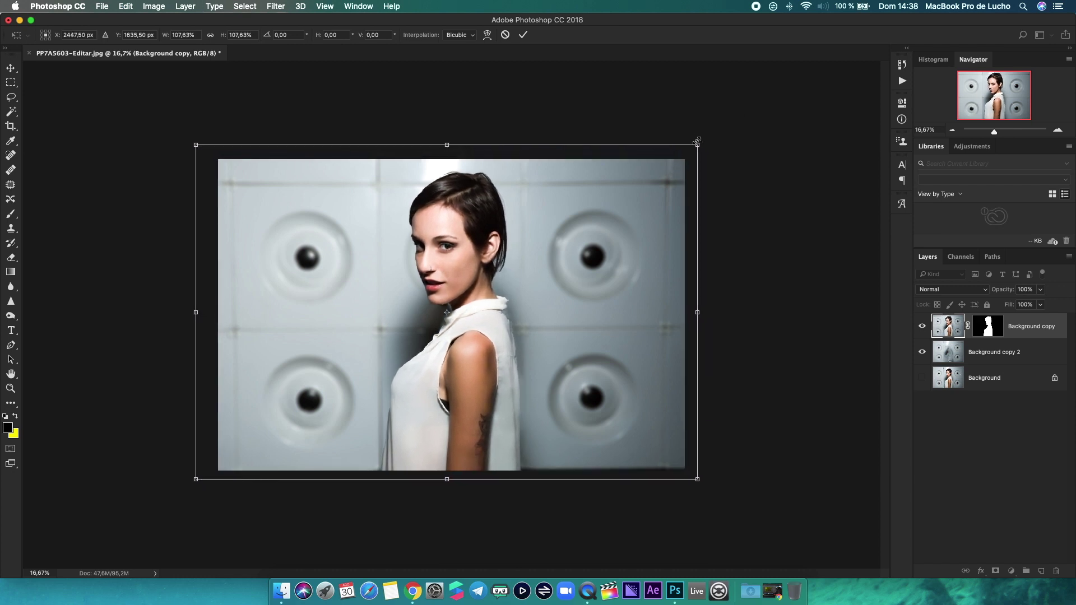
{"action": "key", "text": "Return"}
Fit the image on screen and fine-tune the woman's horizontal position by a few pixels.
{"action": "key", "text": "super+0"}
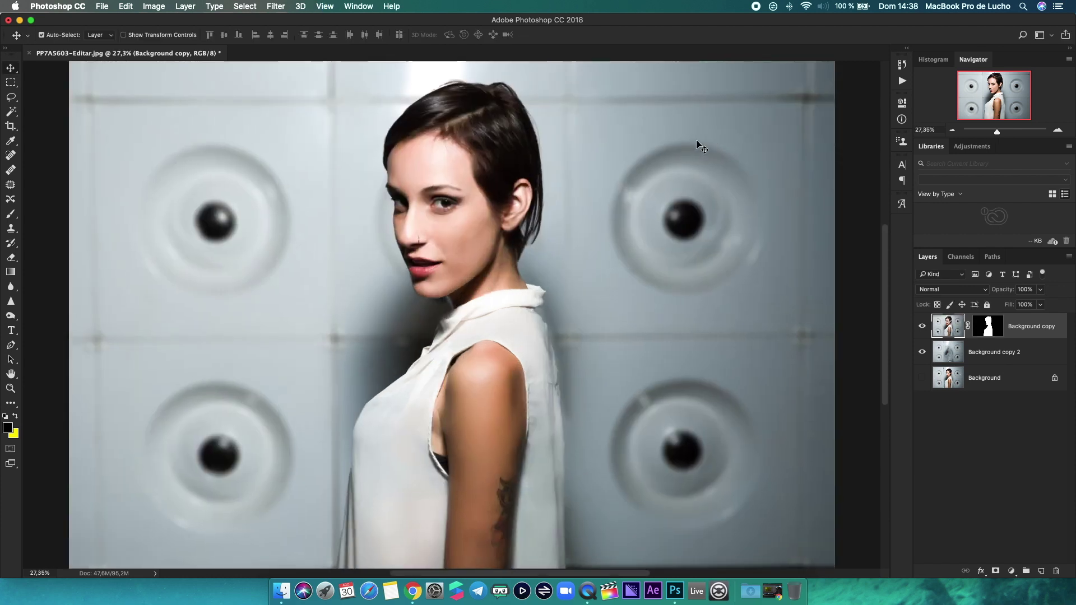
{"action": "key", "text": "shift+Left"}
{"action": "key", "text": "shift+Left"}
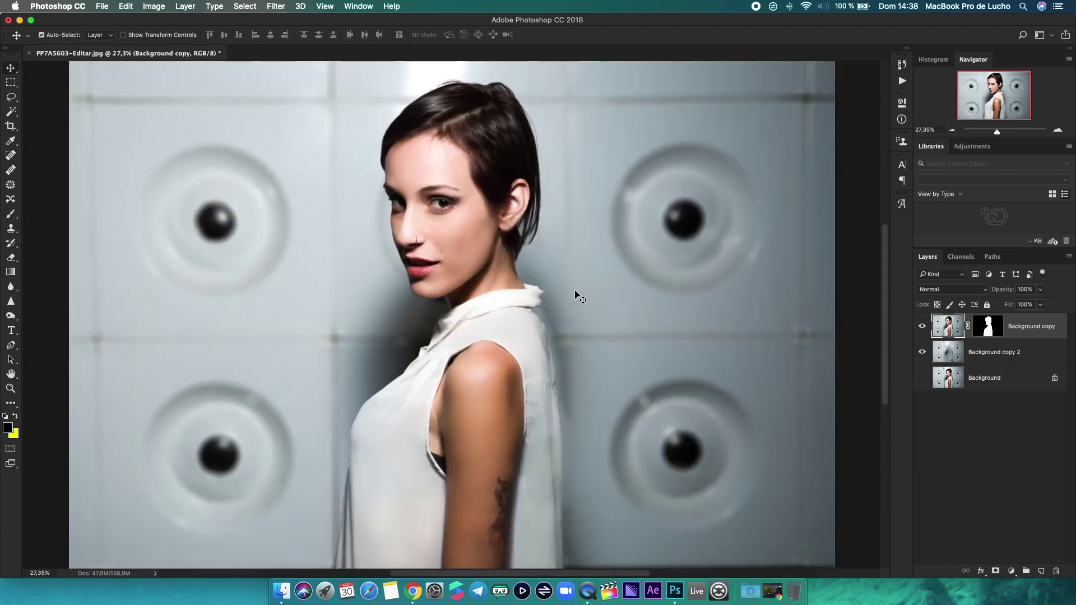
{"action": "key", "text": "shift+Right"}
{"action": "key", "text": "shift+Right"}
{"action": "key", "text": "shift+Right"}
{"action": "key", "text": "shift+Left"}
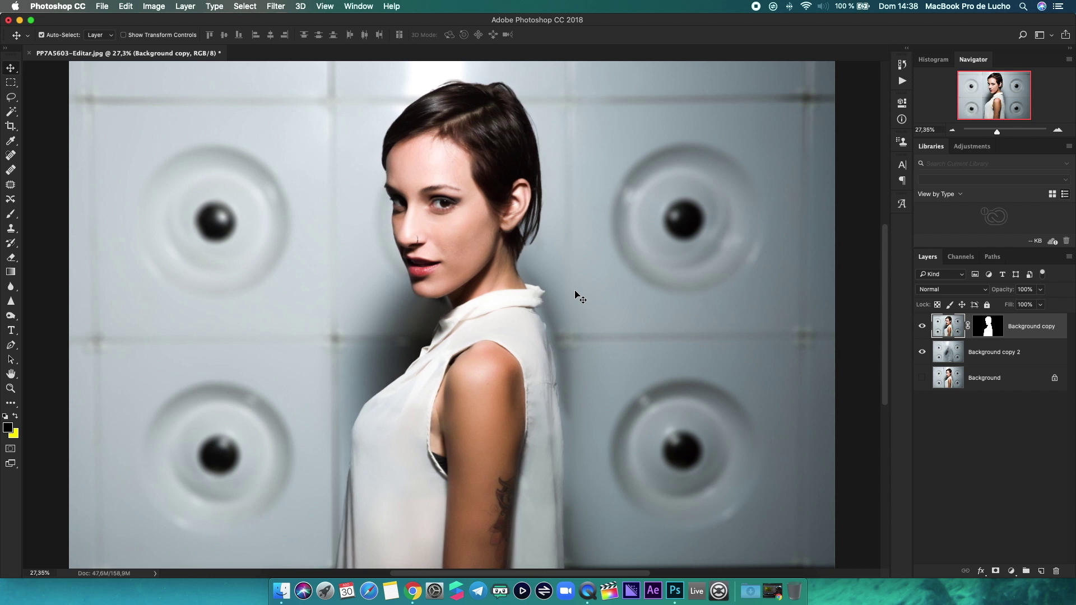
Add a Color Lookup adjustment layer using FallColors.look and view the graded photo without panels.
{"action": "left_click", "coordinate": [1011, 571]}
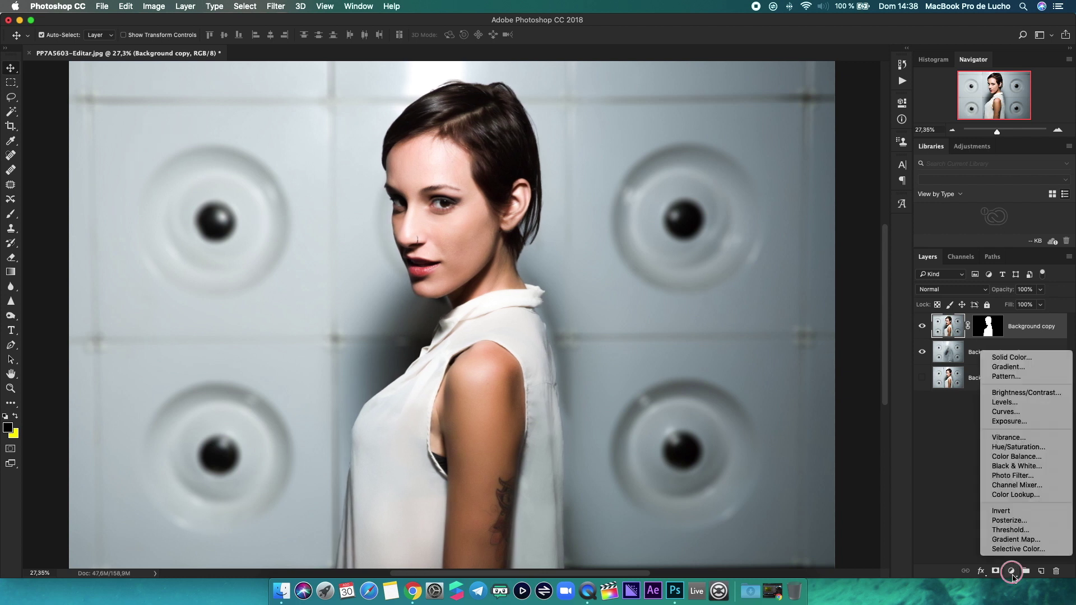
{"action": "left_click", "coordinate": [1030, 495]}
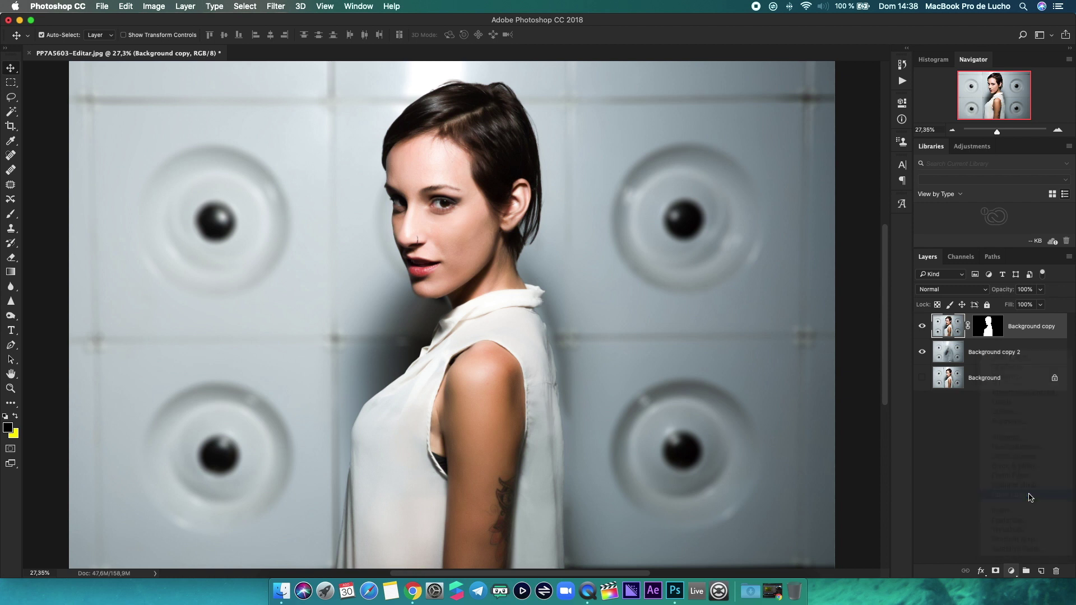
{"action": "left_click", "coordinate": [849, 136]}
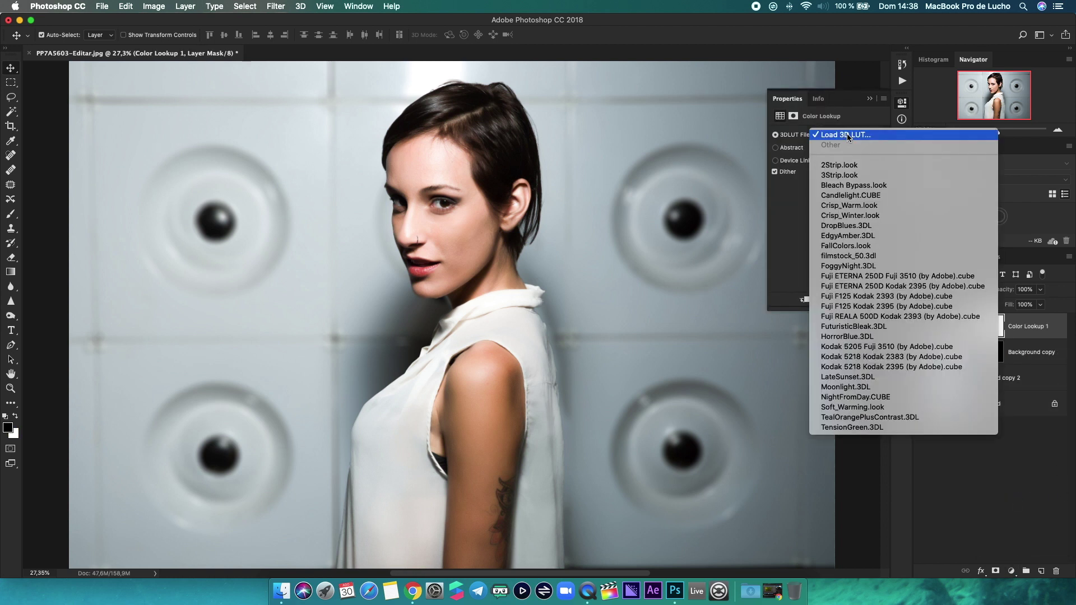
{"action": "left_click", "coordinate": [883, 246]}
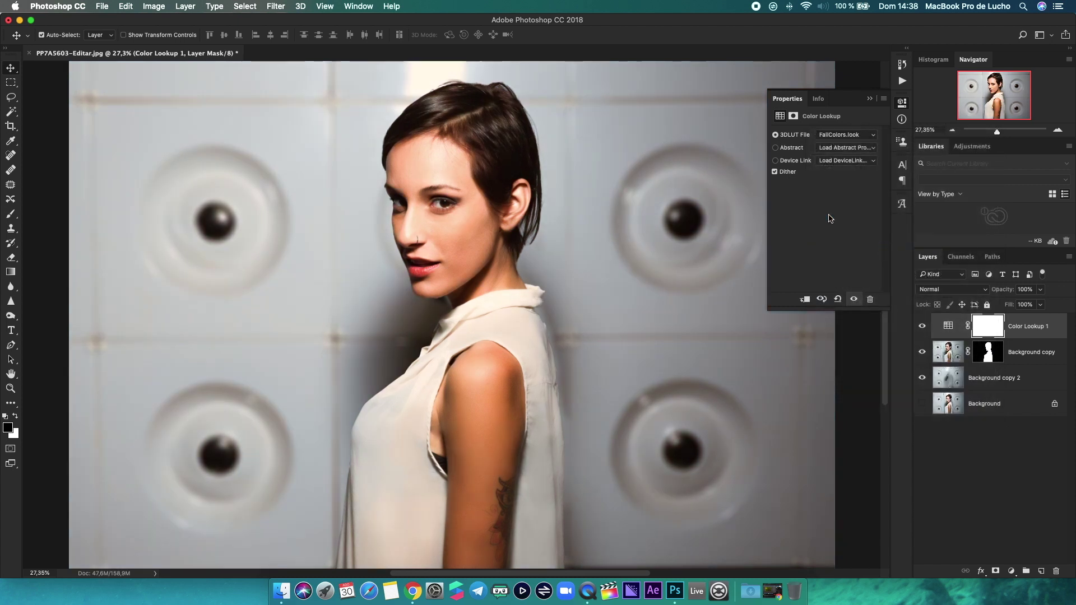
{"action": "left_click", "coordinate": [870, 99]}
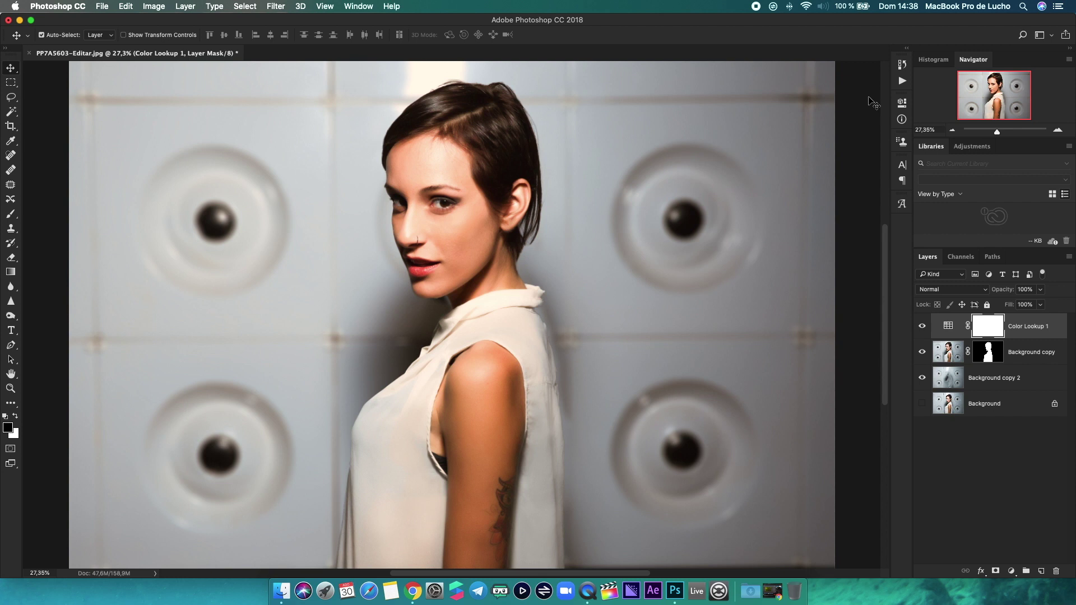
{"action": "key", "text": "Tab"}
{"action": "key", "text": "super+0"}
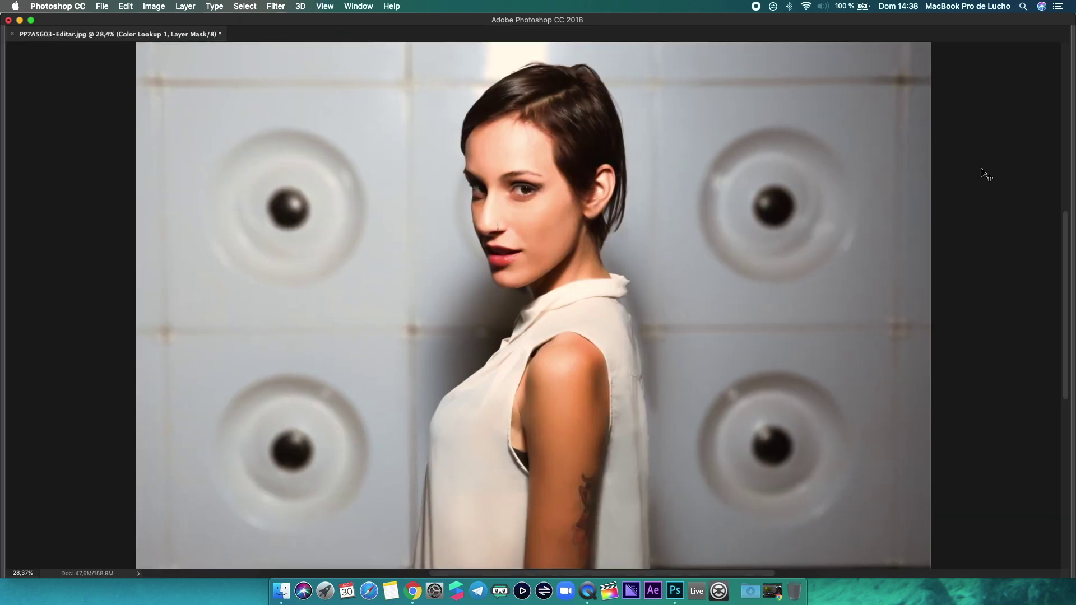
Restore the panels and merge the edited layers into one Color Lookup 1 layer.
{"action": "key", "text": "Tab"}
{"action": "left_click", "coordinate": [1018, 379]}
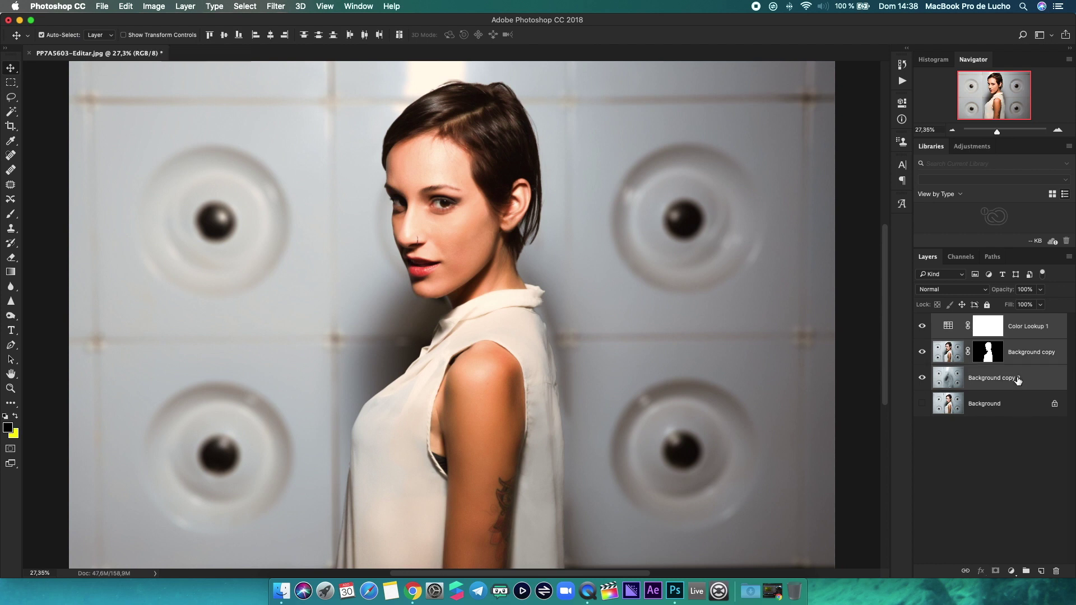
{"action": "key", "text": "shift+super+e"}
Toggle the merged layer's visibility repeatedly to compare the edit against the original.
{"action": "left_click", "coordinate": [920, 327]}
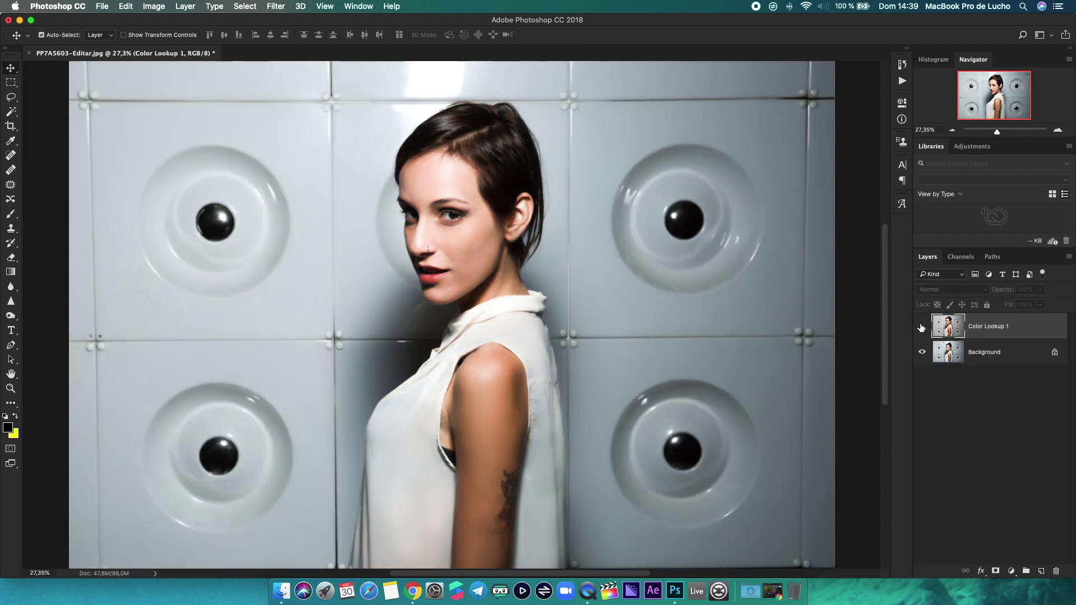
{"action": "left_click", "coordinate": [921, 327]}
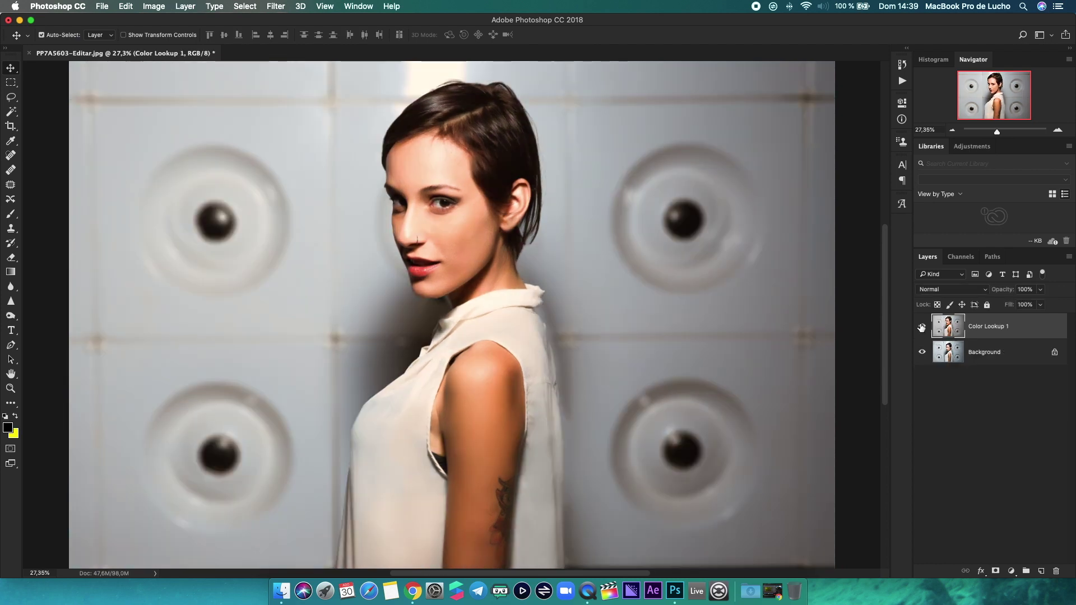
{"action": "left_click", "coordinate": [920, 326]}
{"action": "left_click", "coordinate": [921, 327]}
{"action": "left_click", "coordinate": [921, 326]}
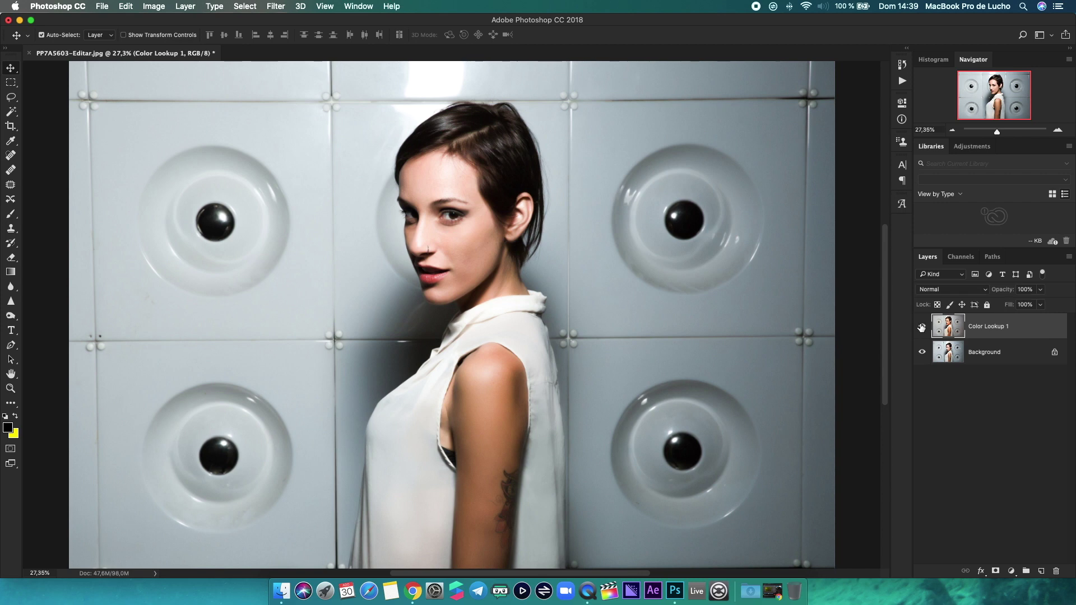
{"action": "left_click", "coordinate": [921, 327]}
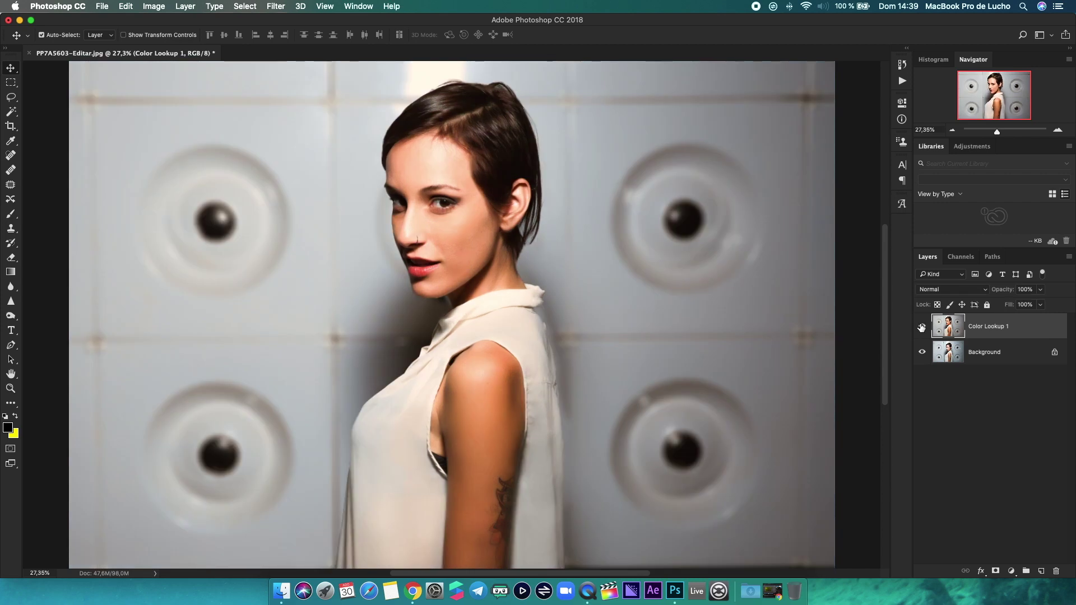